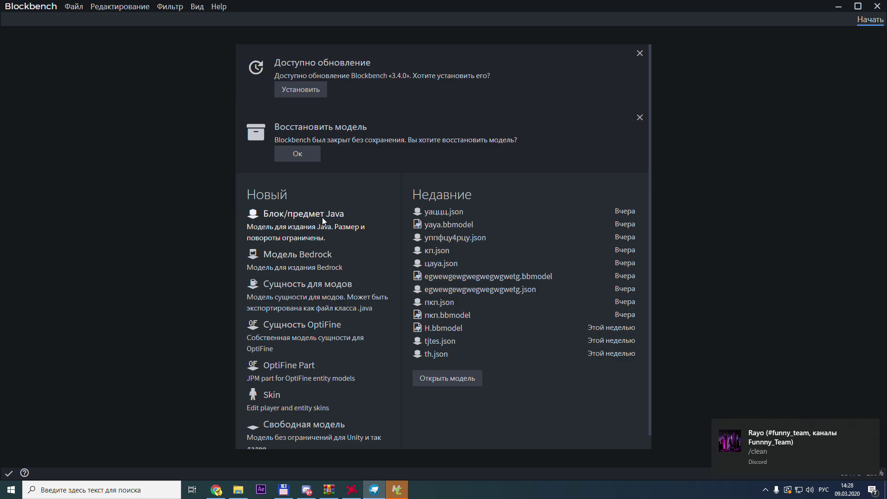
# - Create a new Java block/item project with a 16 × 16 texture size and add a cube to it
pyautogui.click(323, 217)
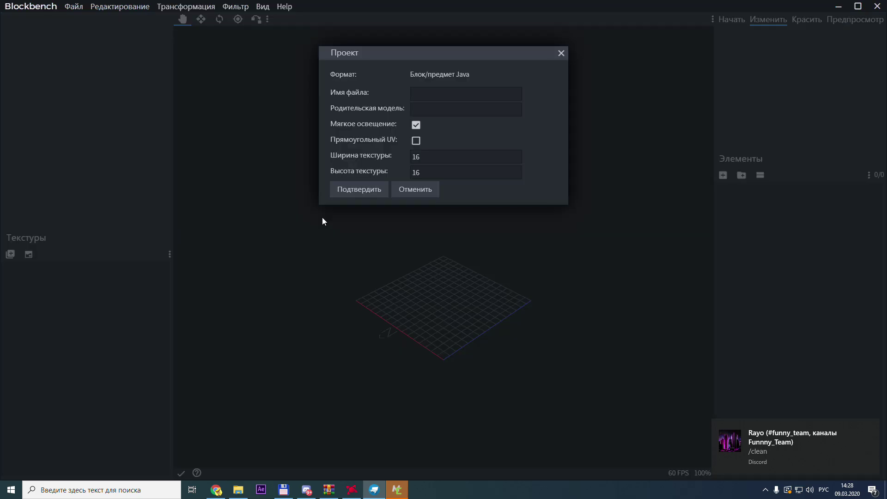
pyautogui.click(370, 192)
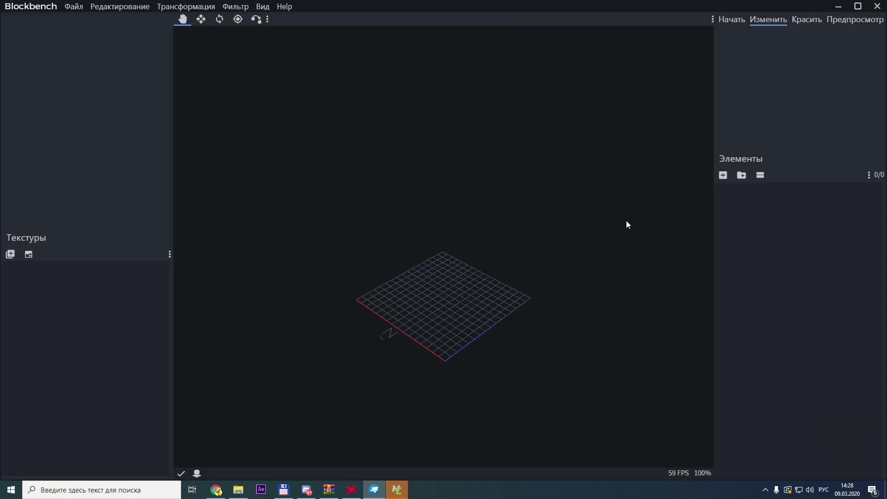
pyautogui.click(723, 175)
pyautogui.moveTo(488, 299); pyautogui.dragTo(509, 324)
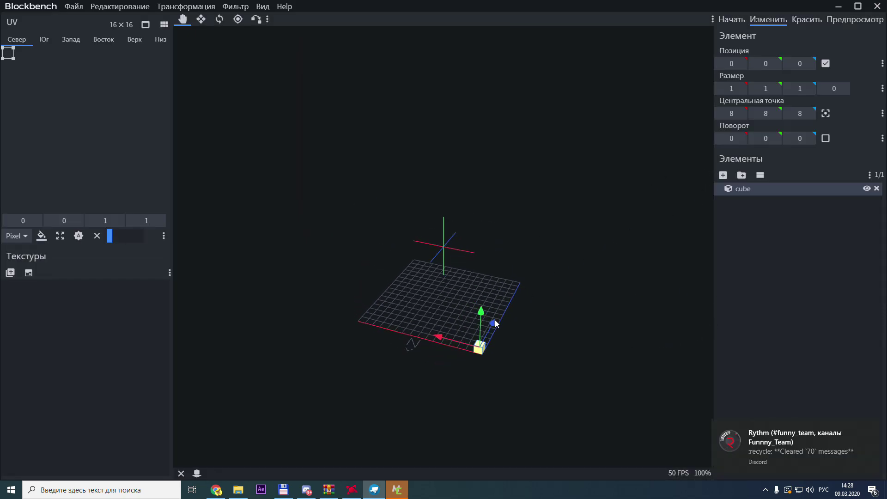
pyautogui.moveTo(266, 223); pyautogui.dragTo(441, 215)
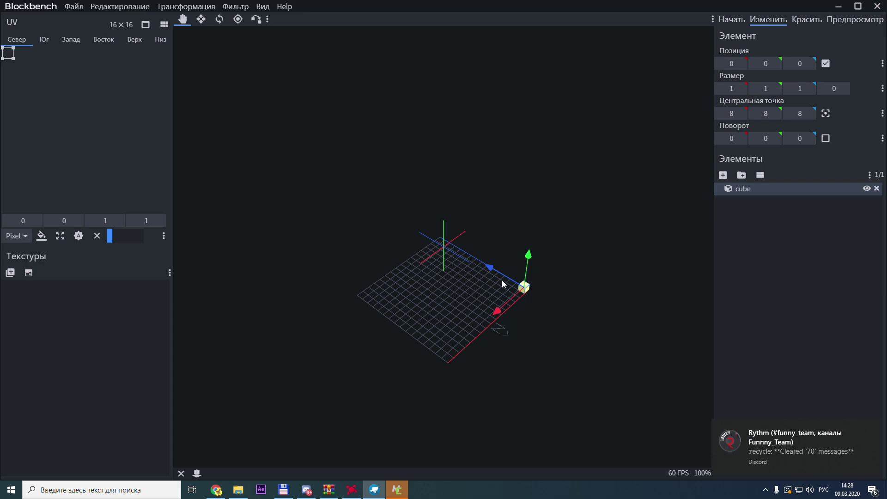
# - Move the cube from the grid's corner to position 7, 0, 7 near the centre
pyautogui.moveTo(482, 274); pyautogui.dragTo(471, 264)
pyautogui.scroll(3, 514, 323)
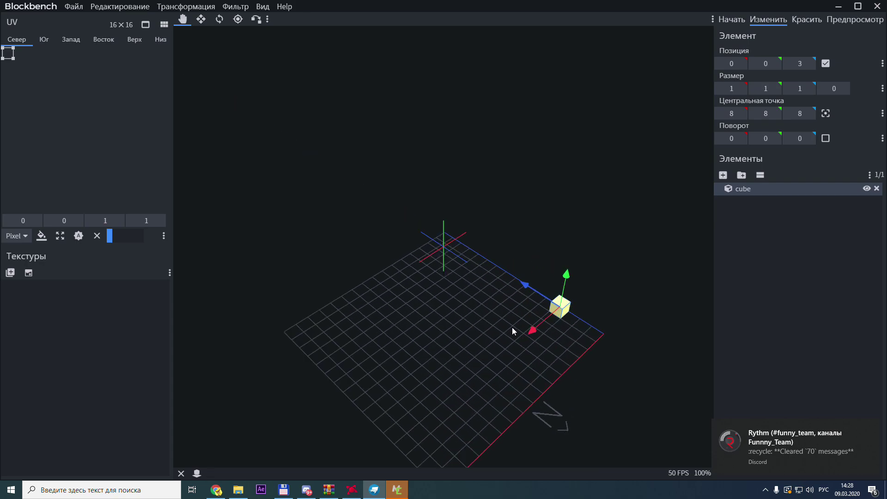
pyautogui.moveTo(527, 286); pyautogui.dragTo(446, 348)
pyautogui.moveTo(522, 323); pyautogui.dragTo(484, 274)
# - Stretch the cube into a tall block of 3 × 9 × 5 units
pyautogui.press('s')
pyautogui.moveTo(457, 326); pyautogui.dragTo(473, 197)
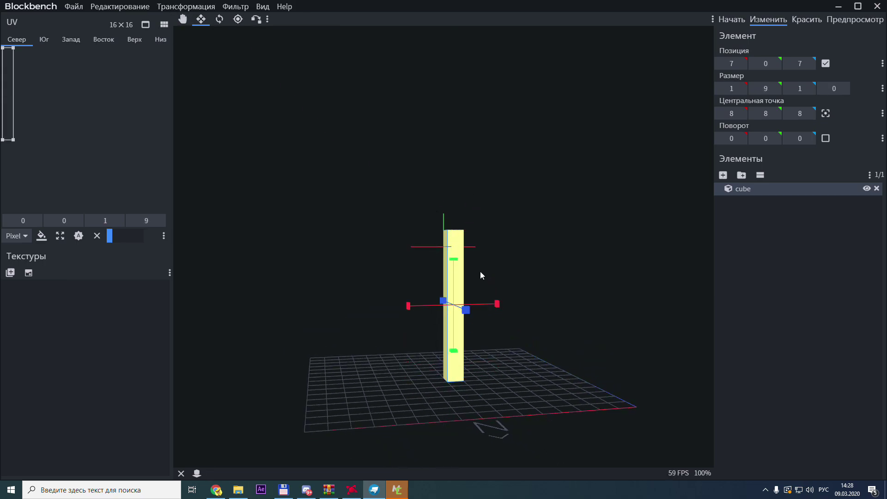
pyautogui.moveTo(497, 304); pyautogui.dragTo(409, 301)
pyautogui.moveTo(466, 330); pyautogui.dragTo(507, 357)
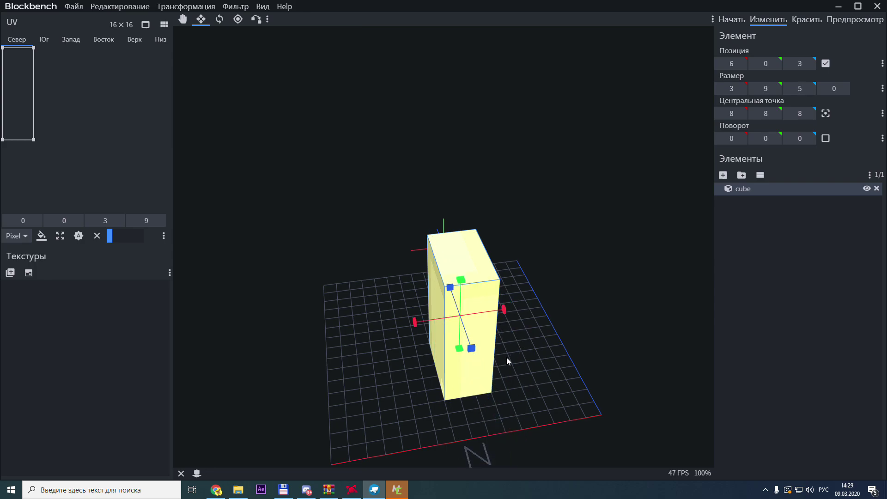
# - Undo the last resize and shrink the block to a flat 3 × 1 × 2 shape at position 7, 0, 6
pyautogui.hotkey('ctrl', 'z')
pyautogui.moveTo(539, 265); pyautogui.dragTo(626, 234)
pyautogui.moveTo(449, 258); pyautogui.dragTo(438, 389)
pyautogui.moveTo(504, 356); pyautogui.dragTo(408, 345)
pyautogui.press('v')
pyautogui.click(462, 332)
pyautogui.press('s')
pyautogui.moveTo(545, 323); pyautogui.dragTo(567, 252)
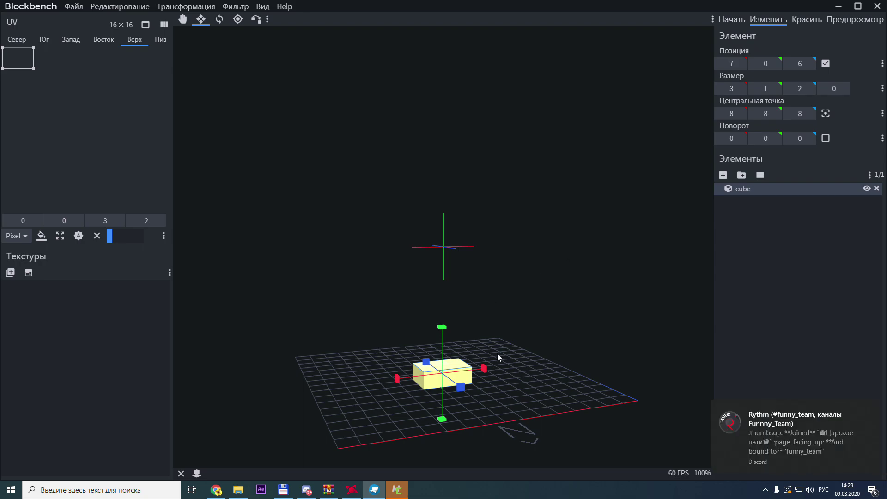
# - Enlarge the flat block's base to 4.8 units along X and 5.9 units along Z
pyautogui.moveTo(484, 371); pyautogui.dragTo(495, 370)
pyautogui.moveTo(369, 383); pyautogui.dragTo(490, 386)
pyautogui.moveTo(438, 373); pyautogui.dragTo(353, 385)
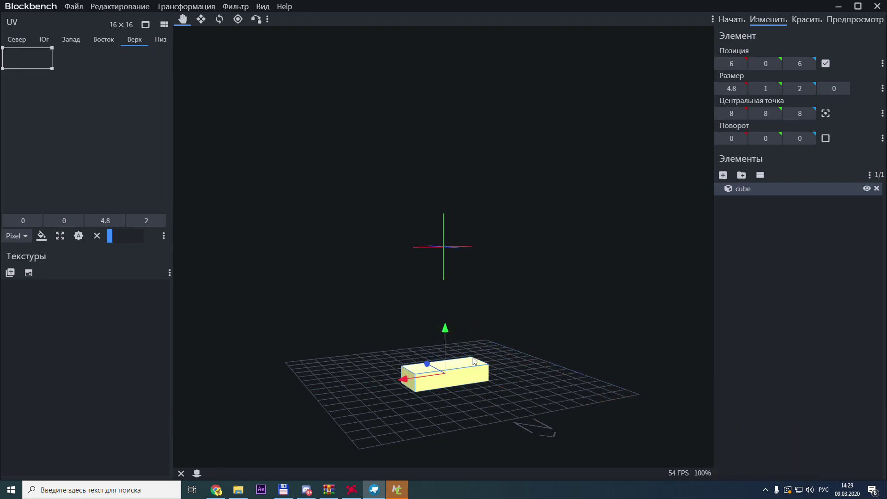
pyautogui.moveTo(446, 340); pyautogui.dragTo(614, 408)
pyautogui.moveTo(443, 278); pyautogui.dragTo(425, 323)
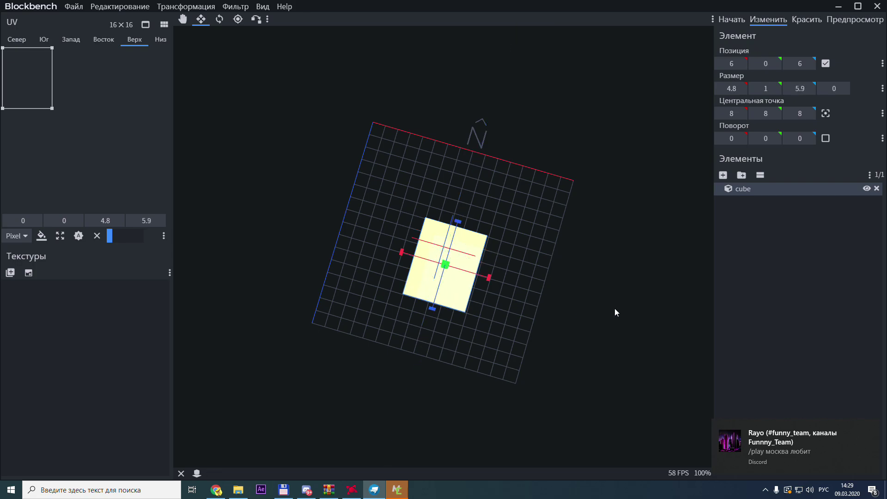
# - Enlarge the cube on all axes to a box of 8 × 5.5 × 10.9 units
pyautogui.moveTo(606, 308); pyautogui.dragTo(520, 198)
pyautogui.moveTo(472, 343); pyautogui.dragTo(492, 345)
pyautogui.moveTo(474, 377); pyautogui.dragTo(498, 396)
pyautogui.moveTo(432, 338); pyautogui.dragTo(464, 259)
pyautogui.moveTo(492, 313); pyautogui.dragTo(503, 310)
pyautogui.moveTo(428, 338); pyautogui.dragTo(416, 341)
pyautogui.press('v')
pyautogui.moveTo(584, 258); pyautogui.dragTo(493, 250)
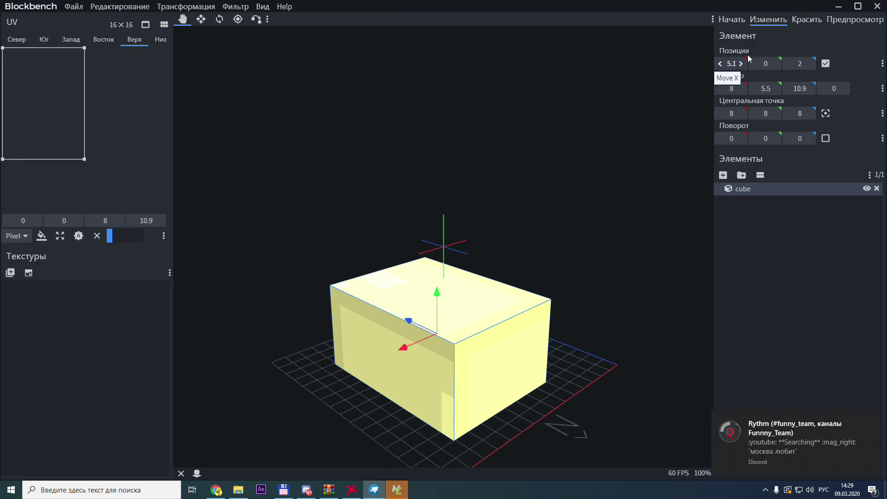
pyautogui.press('2')
# - In the display preview, shift the model along Y in both third-person hand slots, by 2.75 for the left hand
pyautogui.click(830, 24)
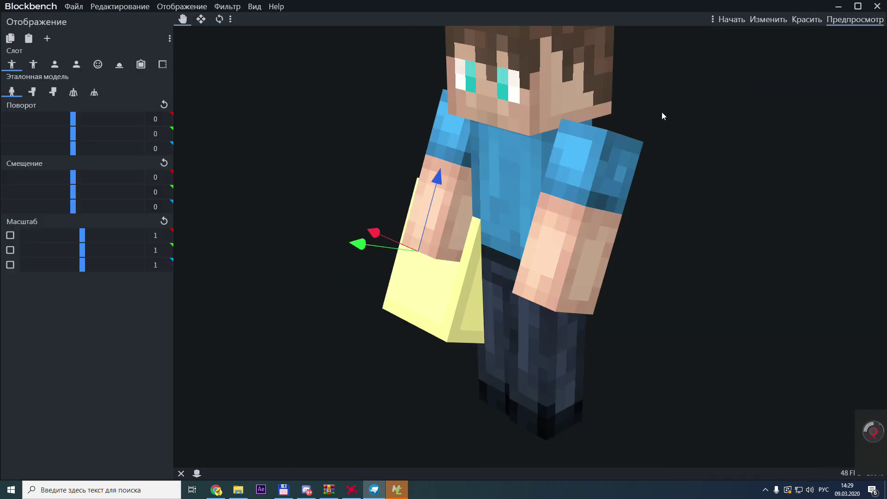
pyautogui.moveTo(656, 111); pyautogui.dragTo(681, 119)
pyautogui.moveTo(580, 107); pyautogui.dragTo(513, 104)
pyautogui.moveTo(357, 225); pyautogui.dragTo(323, 221)
pyautogui.click(33, 64)
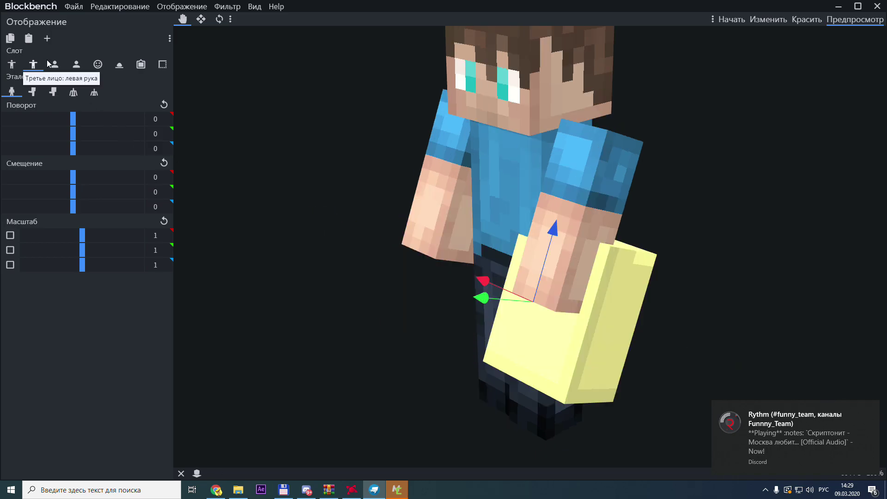
pyautogui.moveTo(497, 303); pyautogui.dragTo(461, 309)
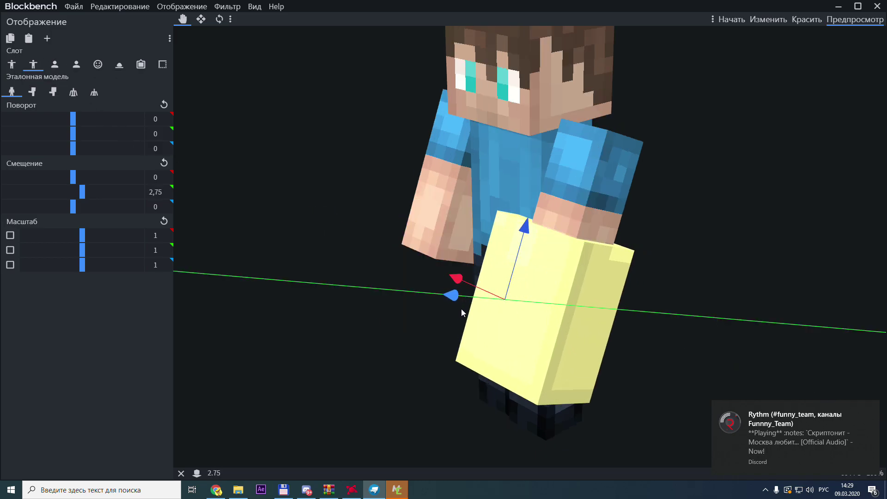
# - Raise the model in the first-person slots, with a Y offset of 3.75 for the right hand and 4 for the left
pyautogui.click(55, 64)
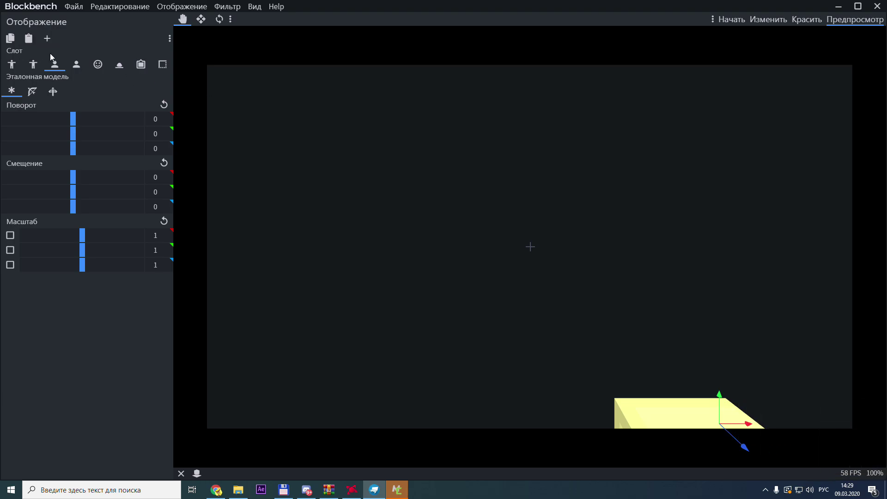
pyautogui.moveTo(719, 397); pyautogui.dragTo(738, 324)
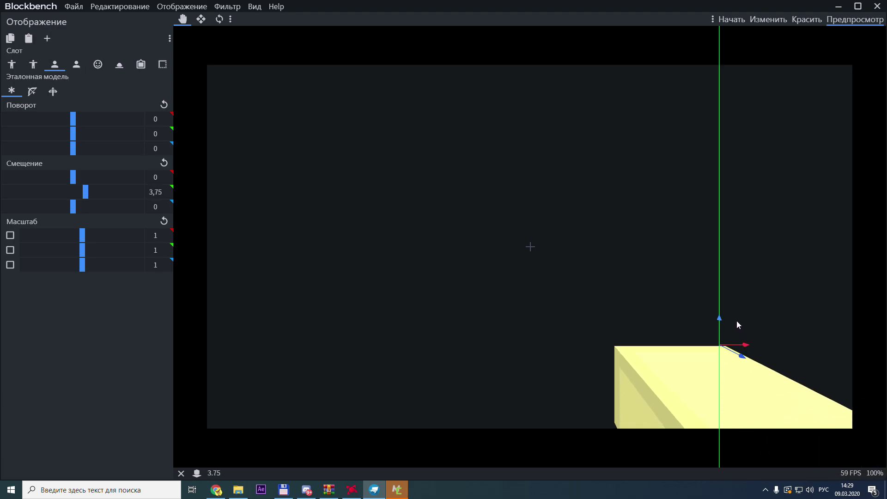
pyautogui.click(77, 65)
pyautogui.moveTo(348, 393); pyautogui.dragTo(347, 256)
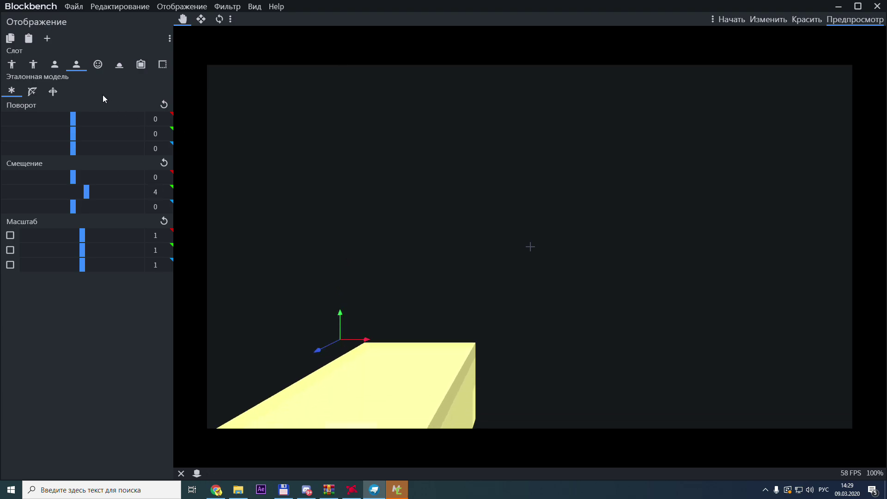
# - Offset the model along Y by 0.5 in the head slot and by 2.25 in the ground slot
pyautogui.click(97, 64)
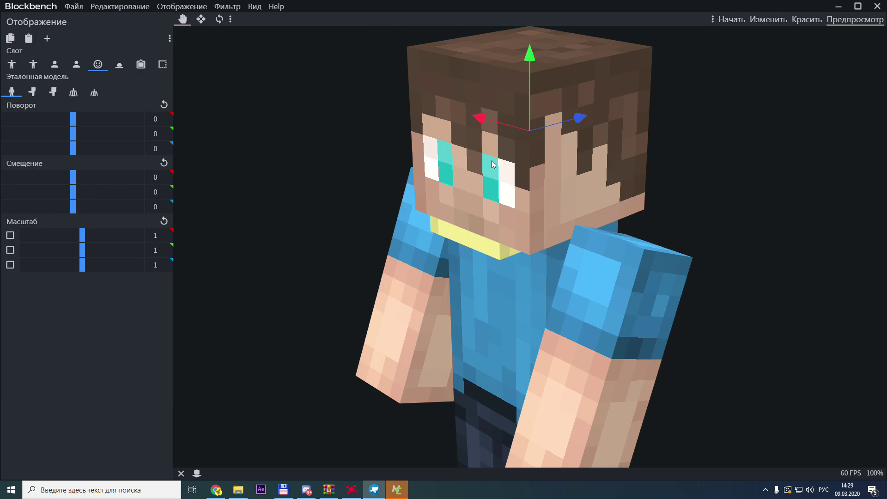
pyautogui.moveTo(525, 98); pyautogui.dragTo(526, 79)
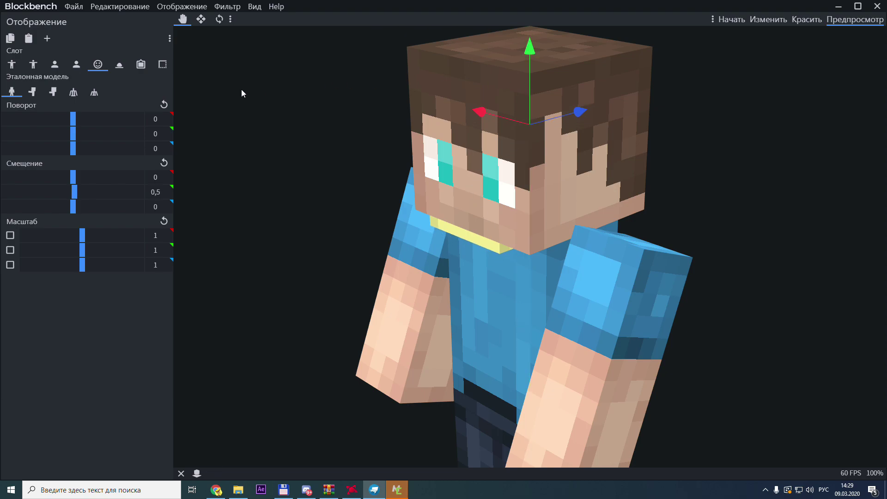
pyautogui.click(119, 64)
pyautogui.moveTo(519, 152); pyautogui.dragTo(517, 116)
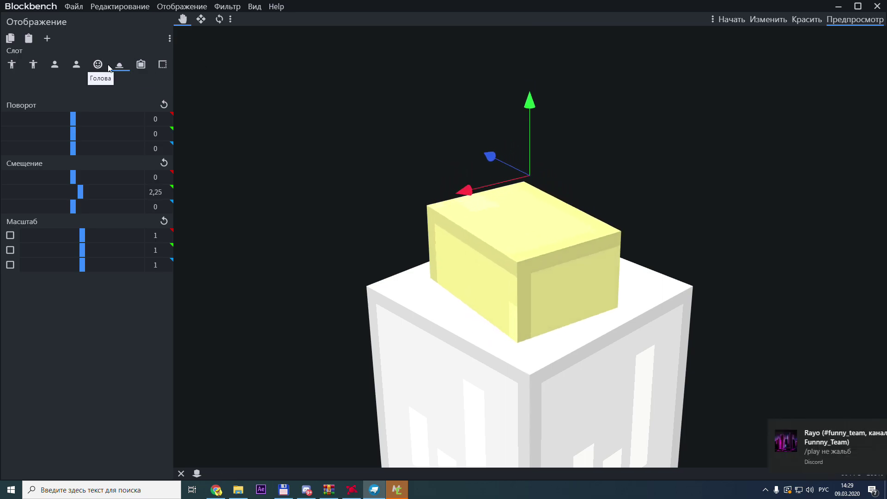
# - Reposition the model in the item frame slot and offset it by -1 in X and 3.75 in Y in the inventory slot
pyautogui.click(141, 64)
pyautogui.moveTo(499, 208); pyautogui.dragTo(531, 172)
pyautogui.click(167, 68)
pyautogui.moveTo(582, 233); pyautogui.dragTo(575, 234)
pyautogui.moveTo(522, 176); pyautogui.dragTo(521, 159)
pyautogui.click(32, 91)
pyautogui.click(52, 92)
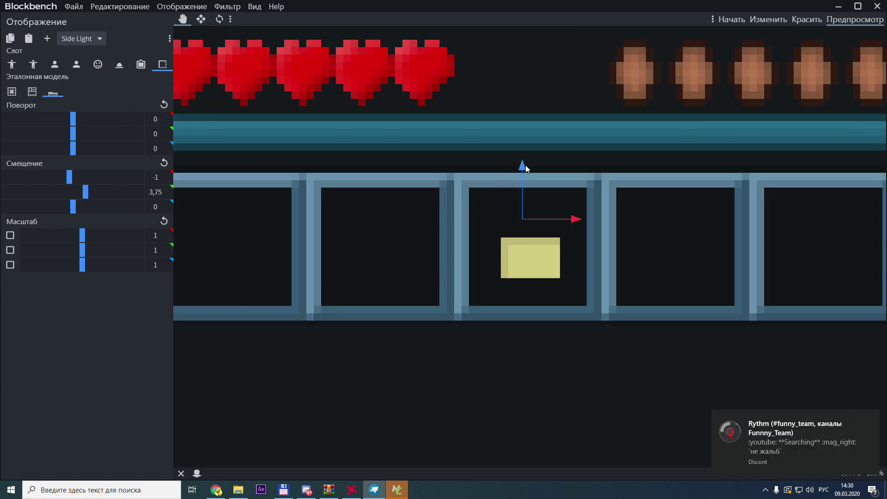
# - Switch to paint mode and set the brush colour to red #d30606 with the colour picker
pyautogui.click(814, 19)
pyautogui.click(756, 20)
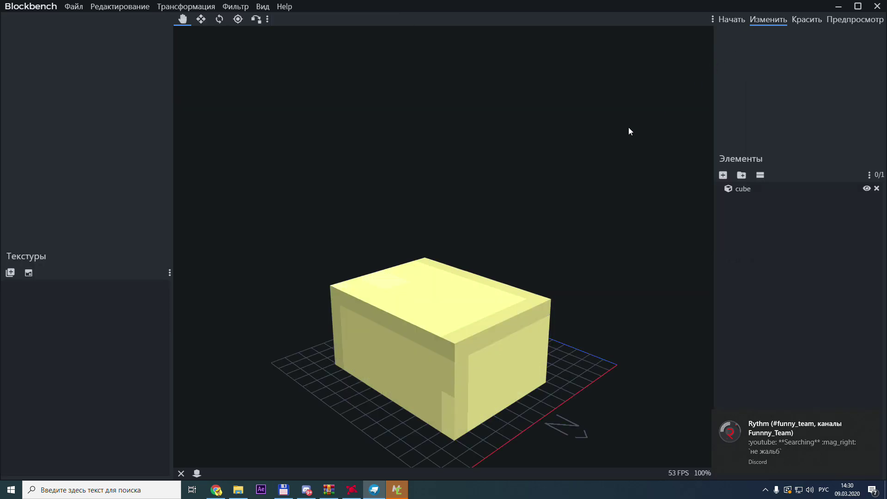
pyautogui.click(815, 21)
pyautogui.click(818, 133)
pyautogui.click(832, 123)
pyautogui.click(822, 149)
pyautogui.click(866, 107)
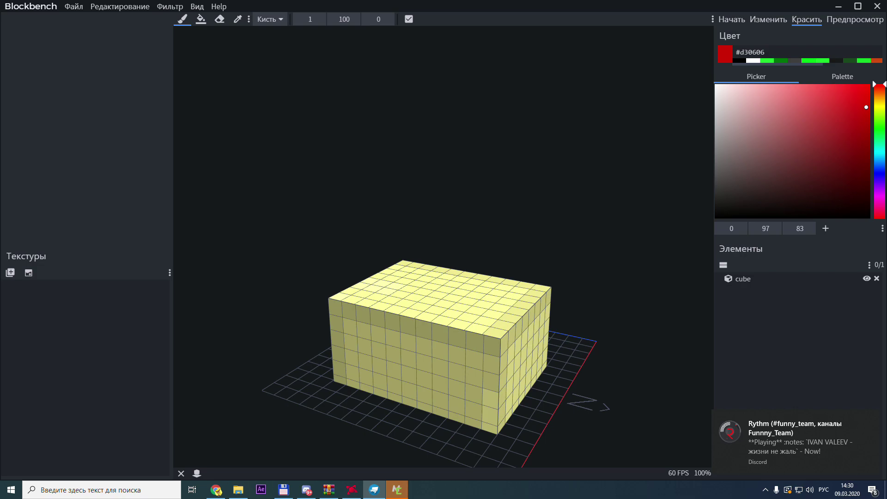
# - Try several palette swatches and set the brush colour to green #12933d
pyautogui.click(827, 76)
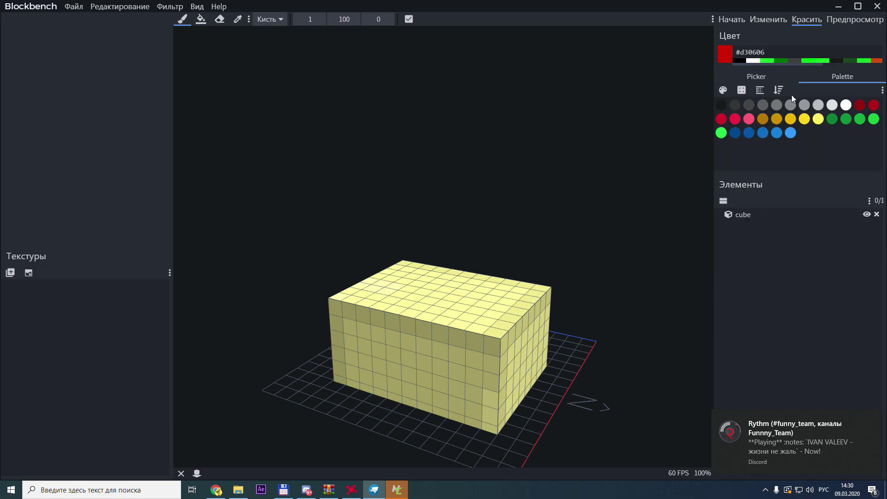
pyautogui.click(765, 105)
pyautogui.click(790, 105)
pyautogui.click(844, 106)
pyautogui.click(860, 105)
pyautogui.click(873, 106)
pyautogui.click(805, 120)
pyautogui.click(844, 120)
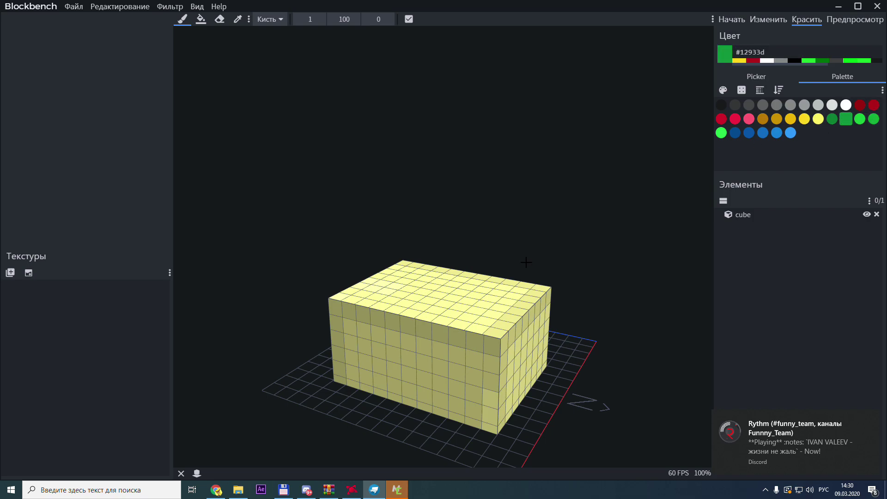
# - Create a white texture named "texture" with resolution 16 and apply it to all faces of the cube
pyautogui.click(470, 308)
pyautogui.click(28, 272)
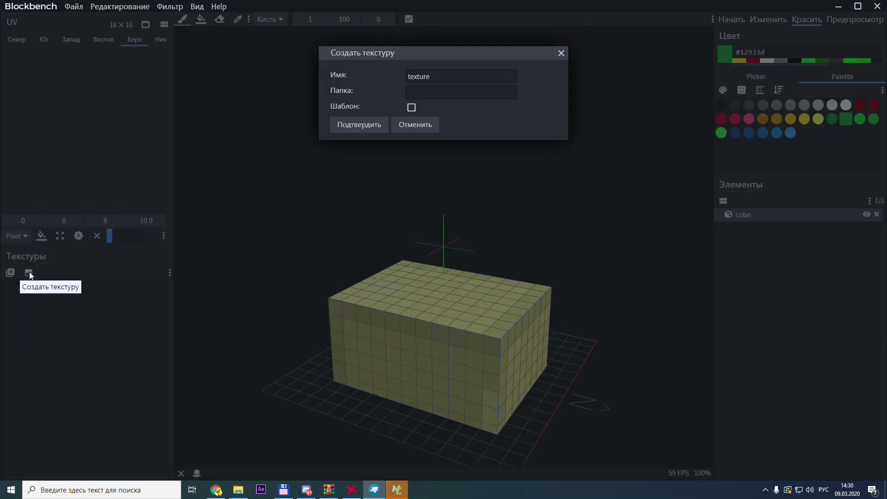
pyautogui.click(362, 125)
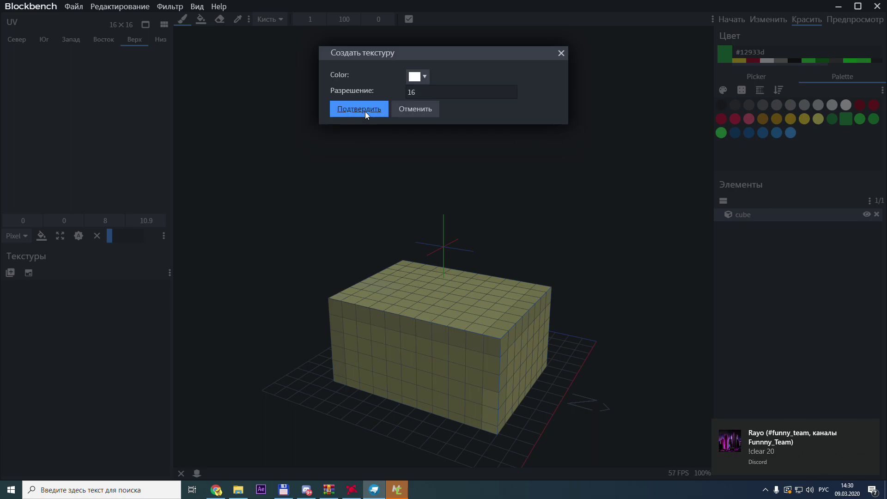
pyautogui.click(365, 112)
pyautogui.moveTo(112, 291); pyautogui.dragTo(422, 298)
pyautogui.click(50, 233)
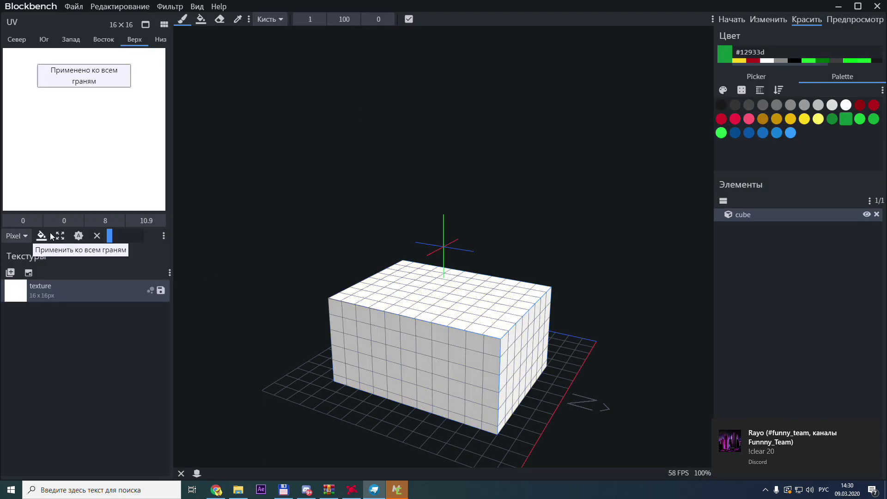
# - Try painting a green patch on the cube's upper face and undo the strokes
pyautogui.moveTo(431, 283)
pyautogui.mouseDown()
pyautogui.moveTo(386, 300)
pyautogui.moveTo(443, 295)
pyautogui.moveTo(367, 291)
pyautogui.moveTo(408, 280)
pyautogui.mouseUp()
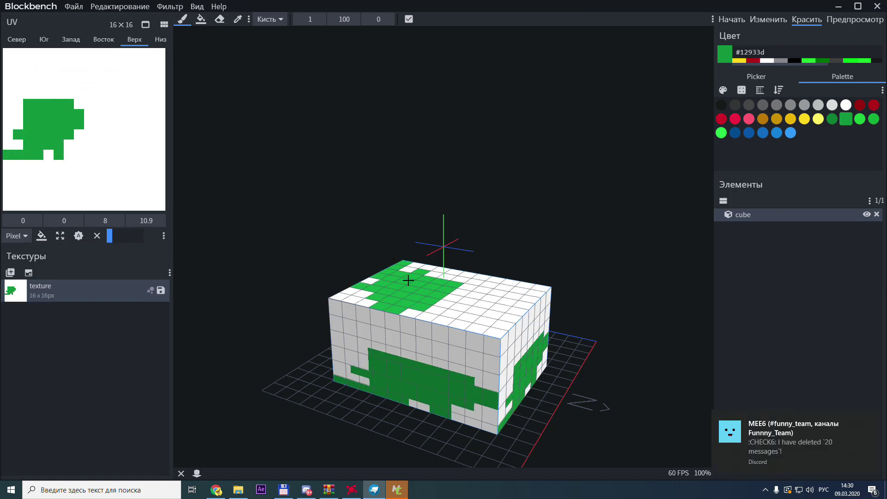
pyautogui.moveTo(466, 285); pyautogui.dragTo(474, 286)
pyautogui.hotkey('ctrl', 'z')
# - Paint freehand green pixel shapes across the cube's east face
pyautogui.moveTo(648, 251); pyautogui.dragTo(679, 225)
pyautogui.moveTo(607, 297); pyautogui.dragTo(631, 286)
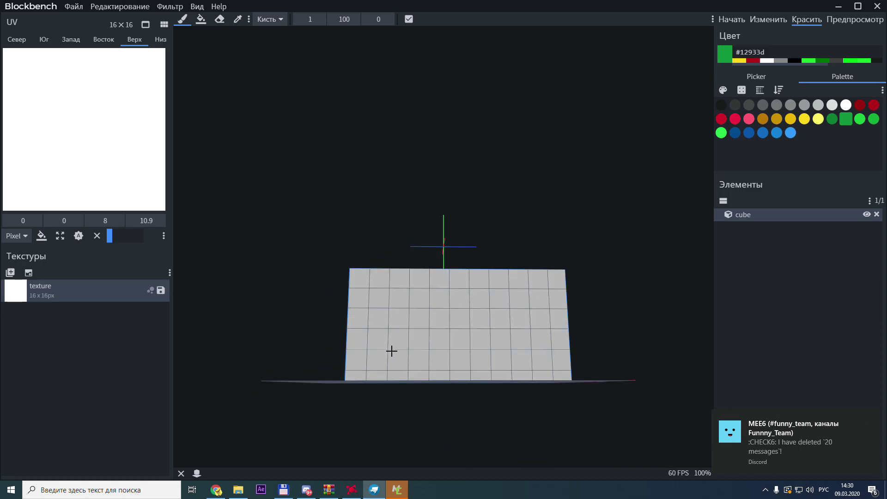
pyautogui.moveTo(390, 377)
pyautogui.mouseDown()
pyautogui.moveTo(410, 337)
pyautogui.moveTo(485, 333)
pyautogui.moveTo(466, 365)
pyautogui.moveTo(506, 380)
pyautogui.mouseUp()
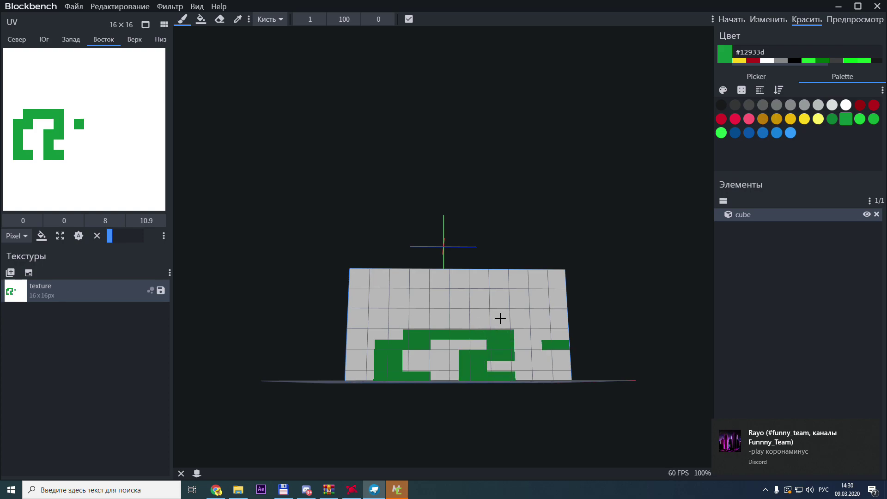
pyautogui.moveTo(507, 320)
pyautogui.mouseDown()
pyautogui.moveTo(474, 303)
pyautogui.moveTo(481, 325)
pyautogui.moveTo(513, 301)
pyautogui.moveTo(451, 293)
pyautogui.moveTo(415, 320)
pyautogui.moveTo(390, 295)
pyautogui.moveTo(376, 305)
pyautogui.moveTo(372, 333)
pyautogui.mouseUp()
pyautogui.moveTo(511, 285); pyautogui.dragTo(532, 286)
pyautogui.moveTo(664, 281)
pyautogui.mouseDown()
pyautogui.moveTo(626, 317)
pyautogui.moveTo(656, 292)
pyautogui.mouseUp()
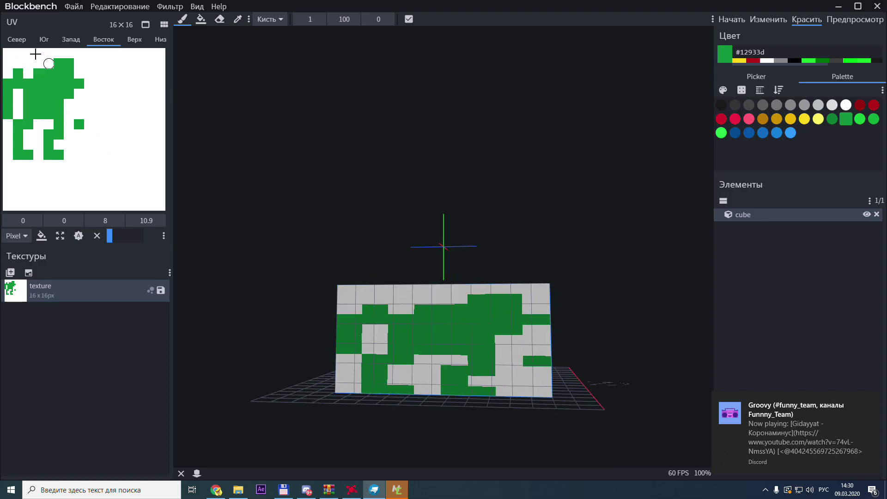
pyautogui.moveTo(333, 208)
pyautogui.mouseDown()
pyautogui.moveTo(352, 241)
pyautogui.moveTo(469, 279)
pyautogui.mouseUp()
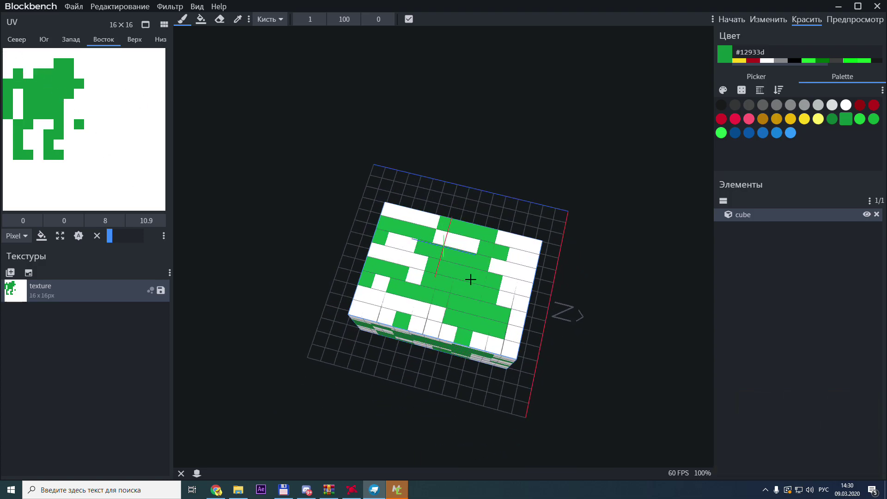
# - Save the painted texture to the Desktop as a PNG named FEF
pyautogui.click(149, 290)
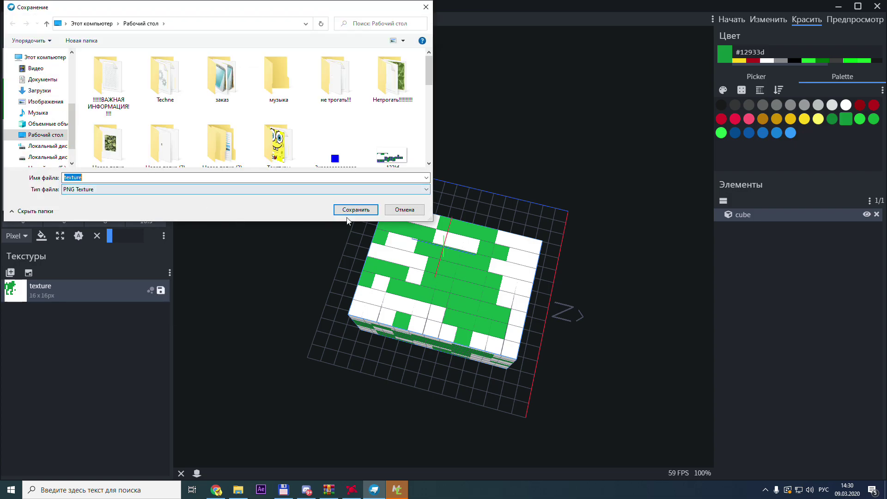
pyautogui.click(259, 181)
pyautogui.press('BackSpace')
pyautogui.press('BackSpace')
pyautogui.press('BackSpace')
pyautogui.press('BackSpace')
pyautogui.press('BackSpace')
pyautogui.press('BackSpace')
pyautogui.press('BackSpace')
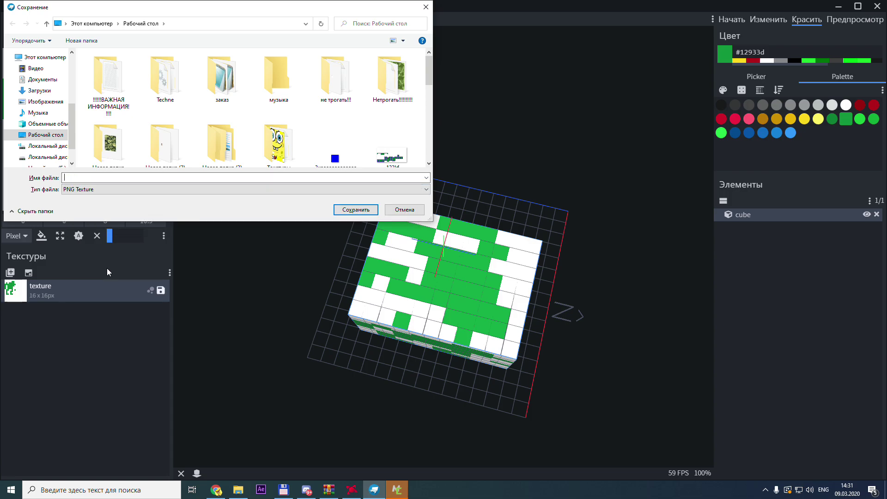
pyautogui.write('FEF')
pyautogui.press('Return')
pyautogui.click(475, 227)
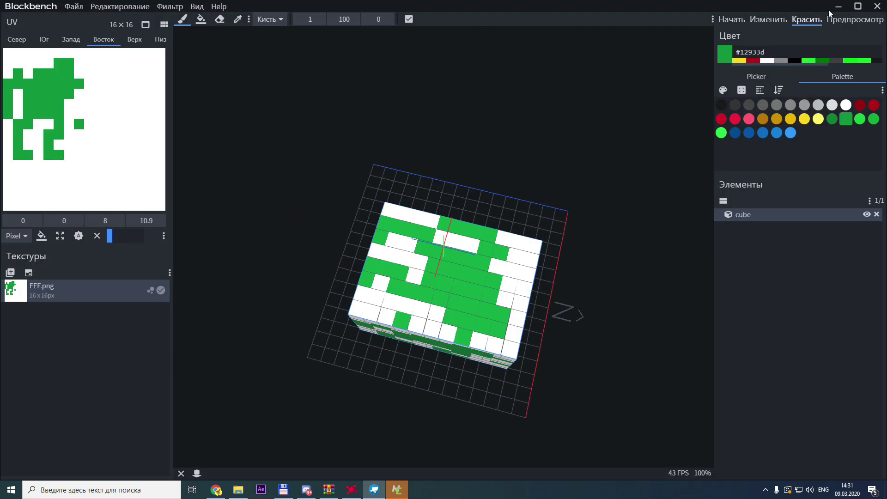
# - Switch to edit mode and save the project as model.bbmodel
pyautogui.click(772, 76)
pyautogui.click(763, 19)
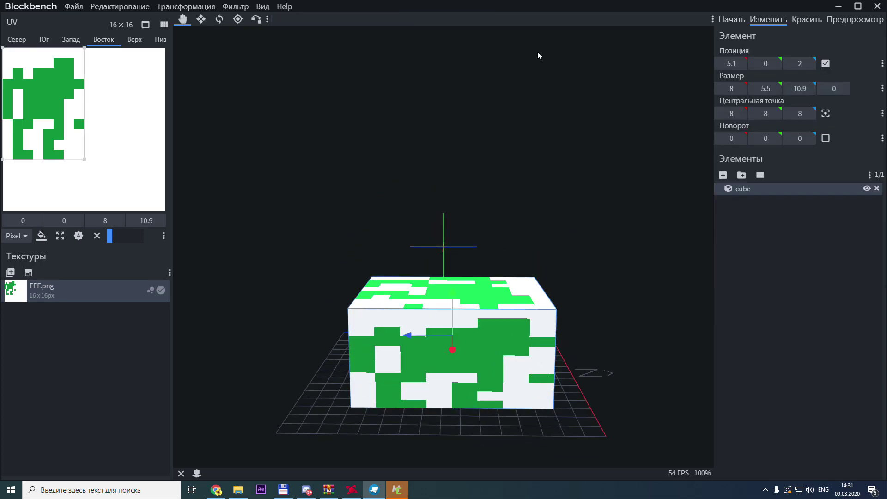
pyautogui.click(73, 7)
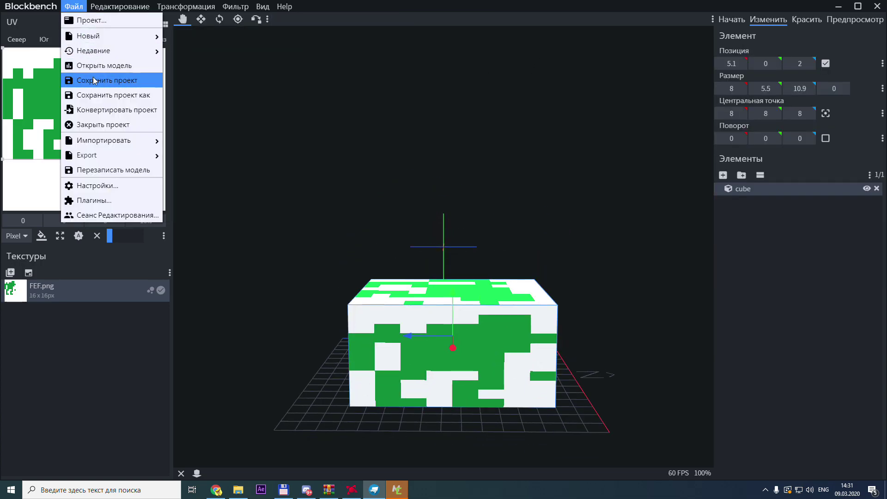
pyautogui.click(111, 80)
pyautogui.click(356, 207)
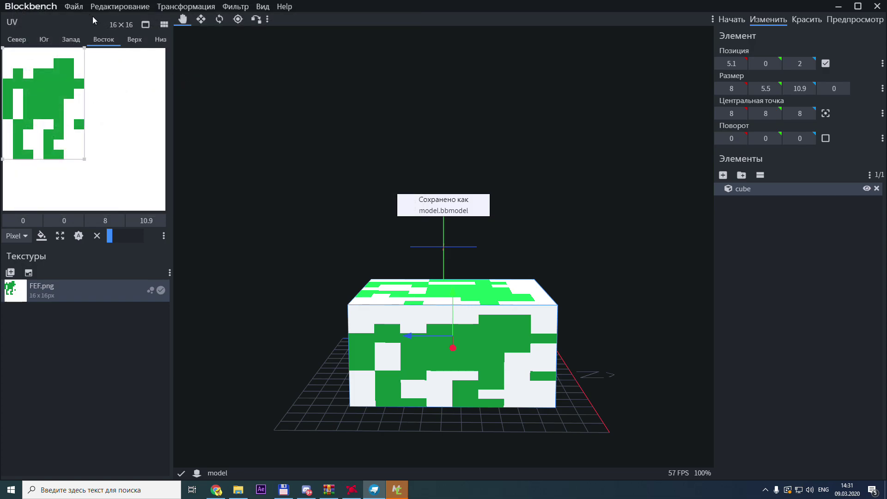
# - Export the model to the Desktop as a JSON model named EWFEF
pyautogui.click(73, 6)
pyautogui.moveTo(107, 155)
pyautogui.click(234, 155)
pyautogui.write('EWFE')
pyautogui.click(354, 211)
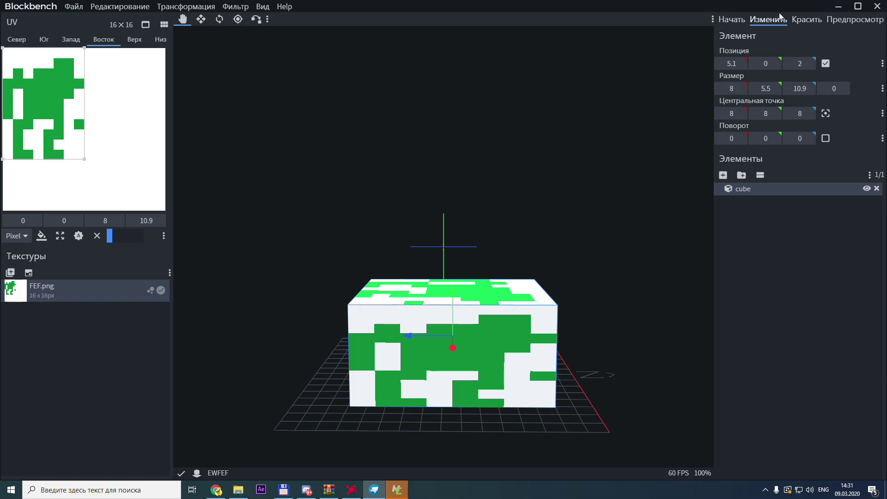
pyautogui.click(732, 23)
pyautogui.click(767, 22)
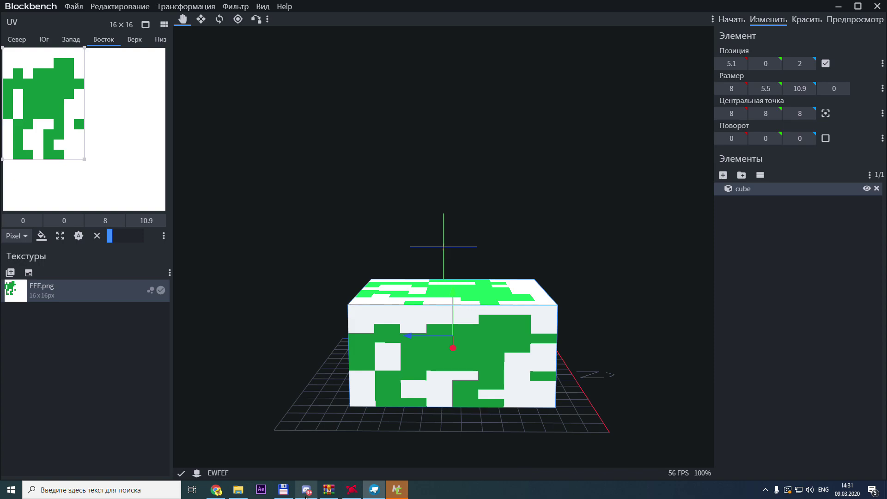
# - Switch to MCreator, open the recent workspace "kie,k" and maximize its window
pyautogui.click(397, 490)
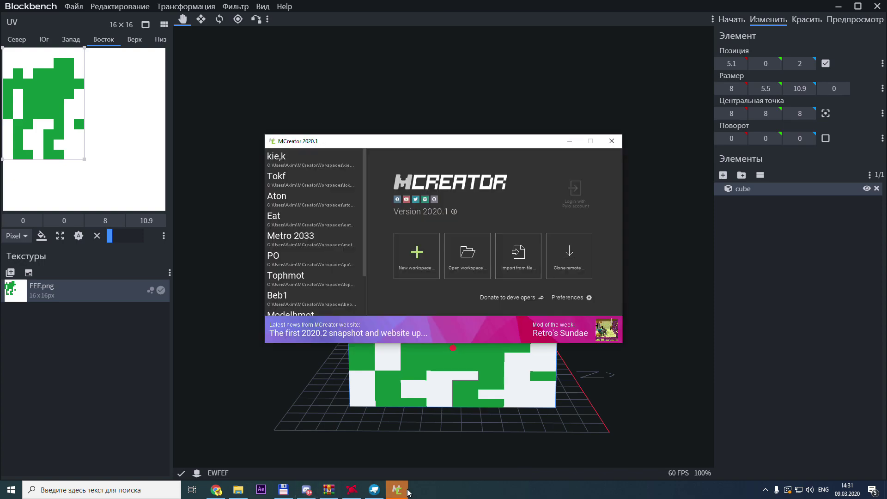
pyautogui.click(296, 163)
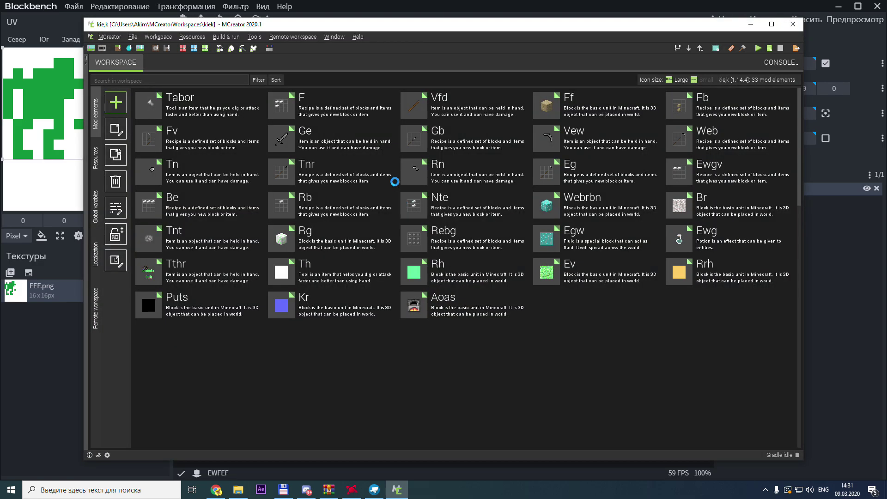
pyautogui.click(770, 24)
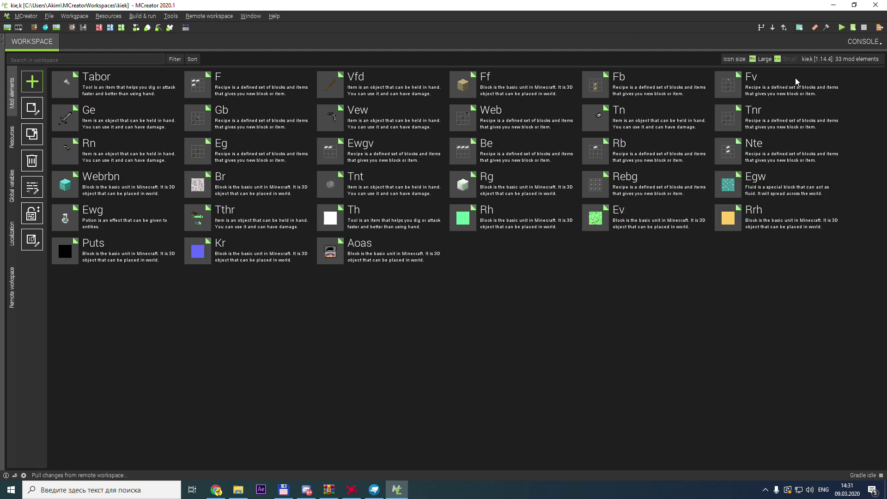
pyautogui.click(32, 82)
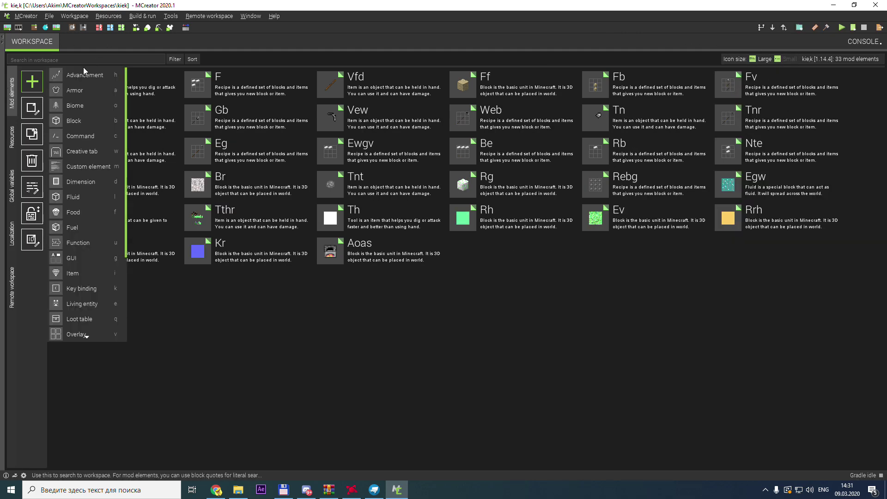
pyautogui.click(76, 124)
pyautogui.write('RR')
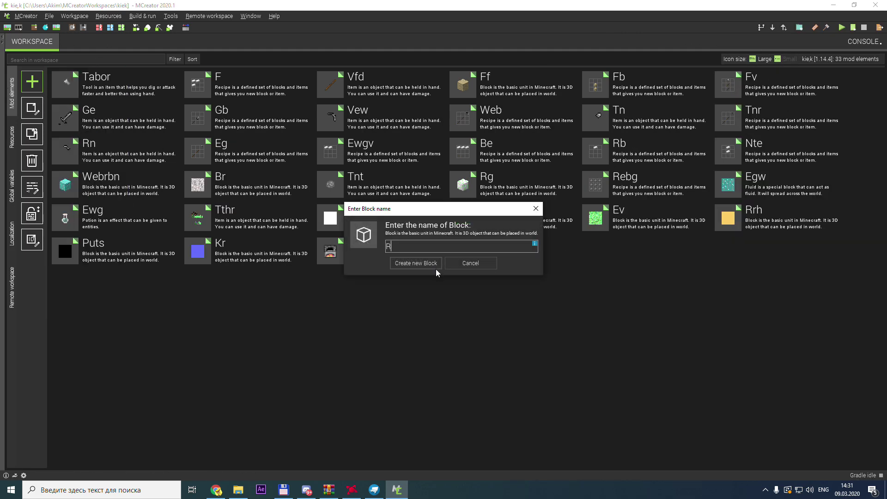
pyautogui.click(421, 264)
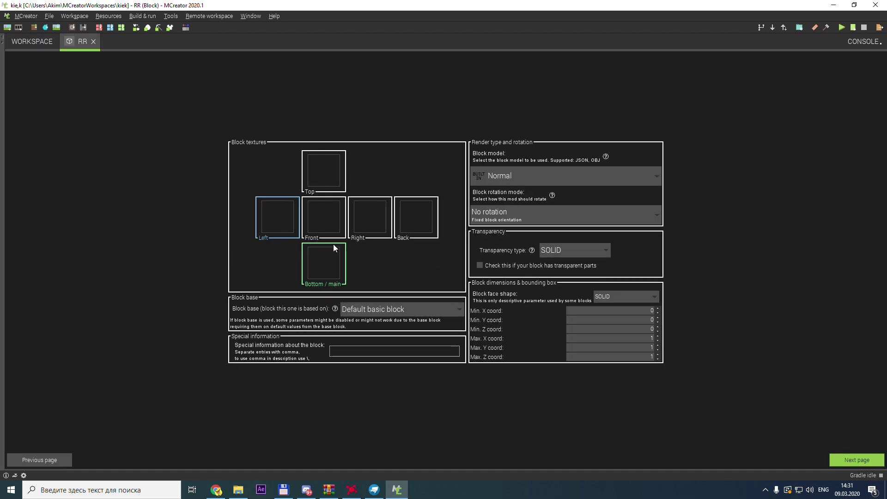
pyautogui.click(94, 42)
# - Import EWFEF.json from the Desktop as a JSON 3D model in the workspace resources
pyautogui.click(11, 134)
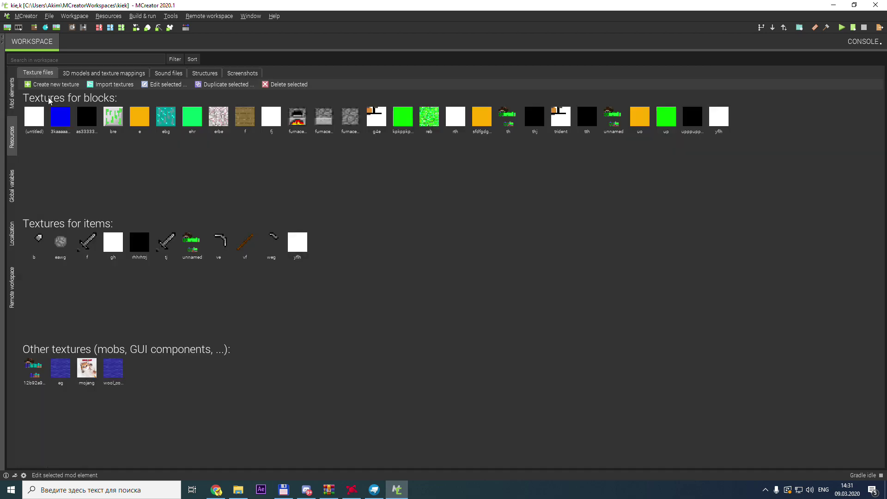
pyautogui.click(102, 74)
pyautogui.click(111, 86)
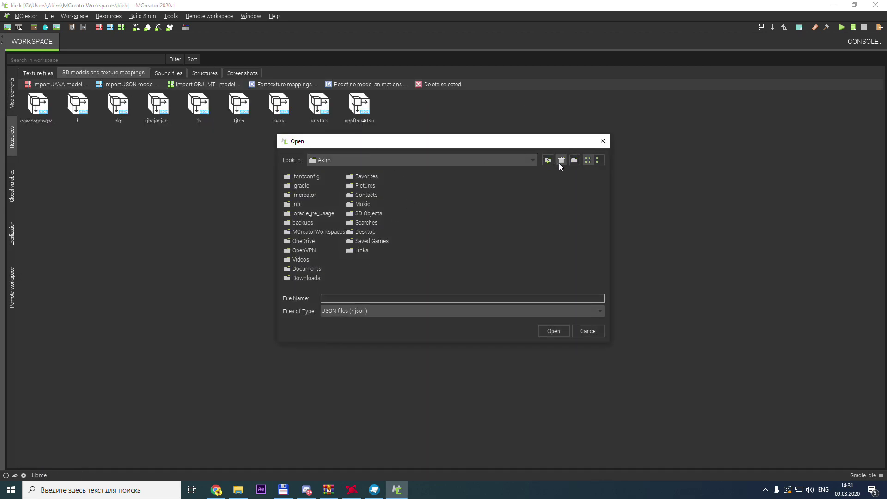
pyautogui.click(548, 160)
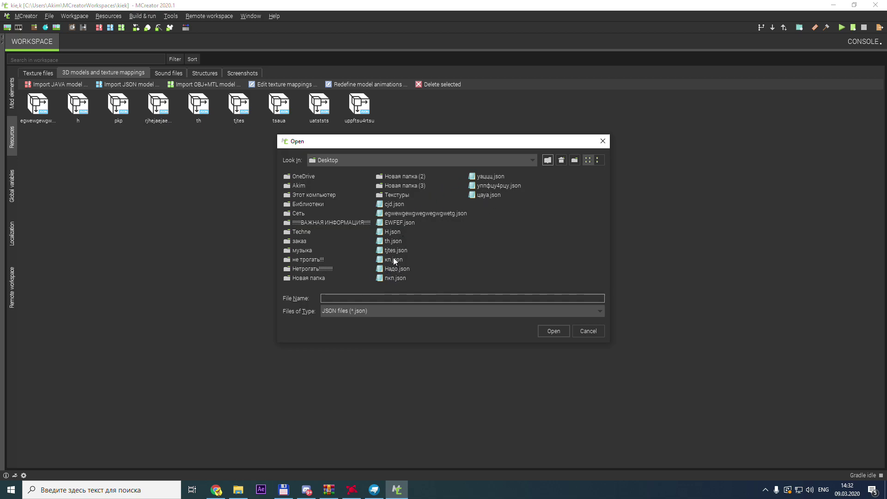
pyautogui.doubleClick(398, 222)
# - Import FEF.png as a block texture, assign it to model texture part 0 and save the mappings
pyautogui.click(407, 173)
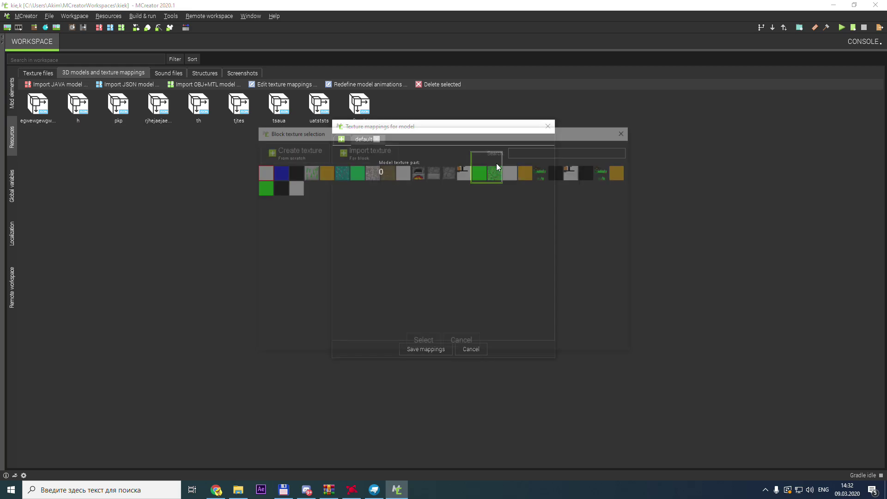
pyautogui.click(370, 153)
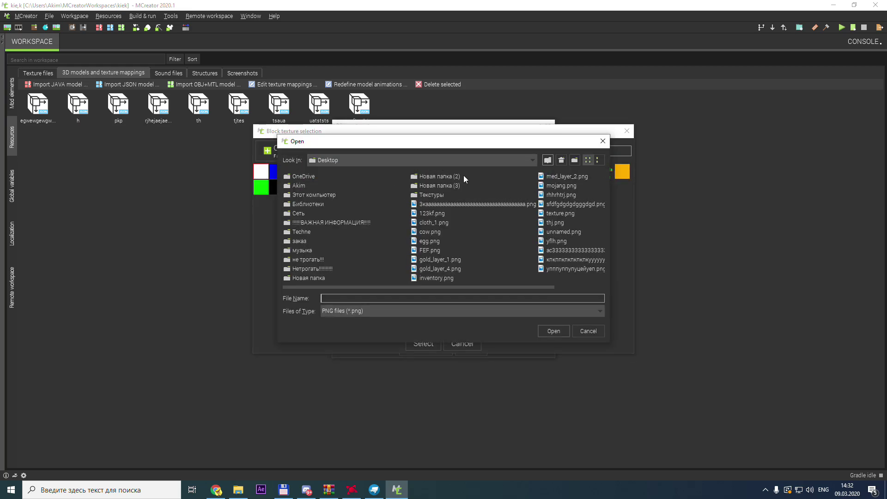
pyautogui.scroll(-2, 471, 206)
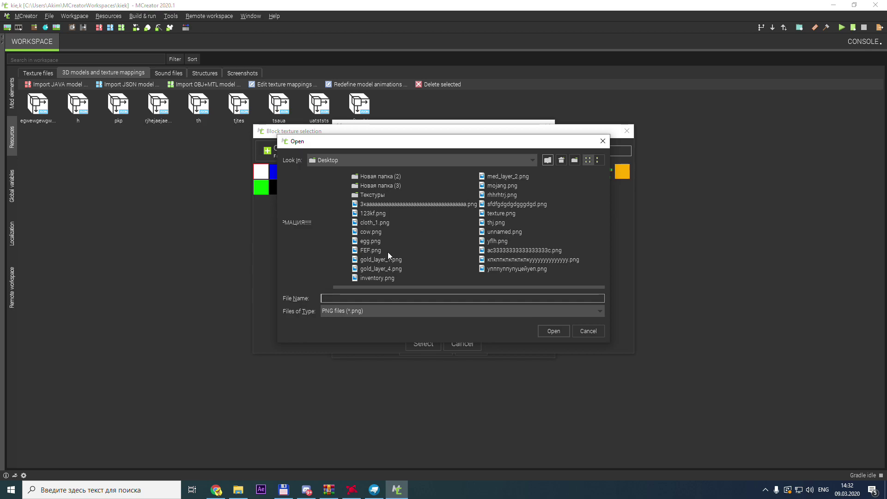
pyautogui.doubleClick(369, 250)
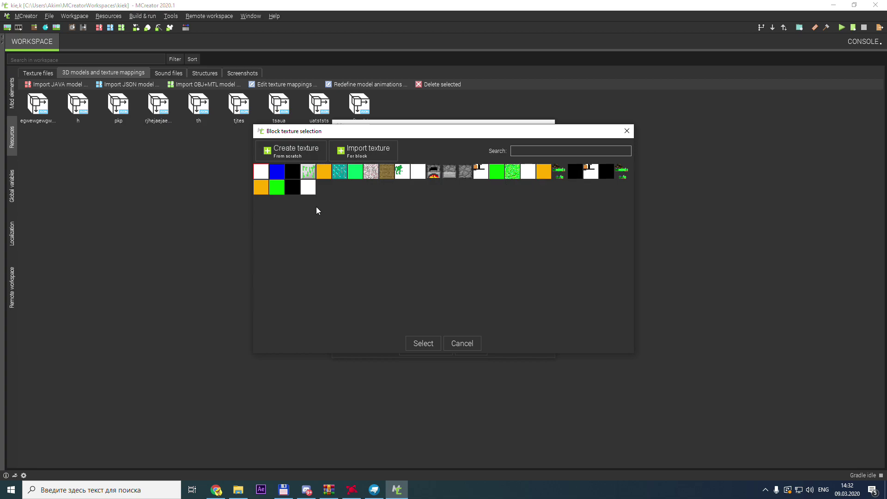
pyautogui.doubleClick(403, 174)
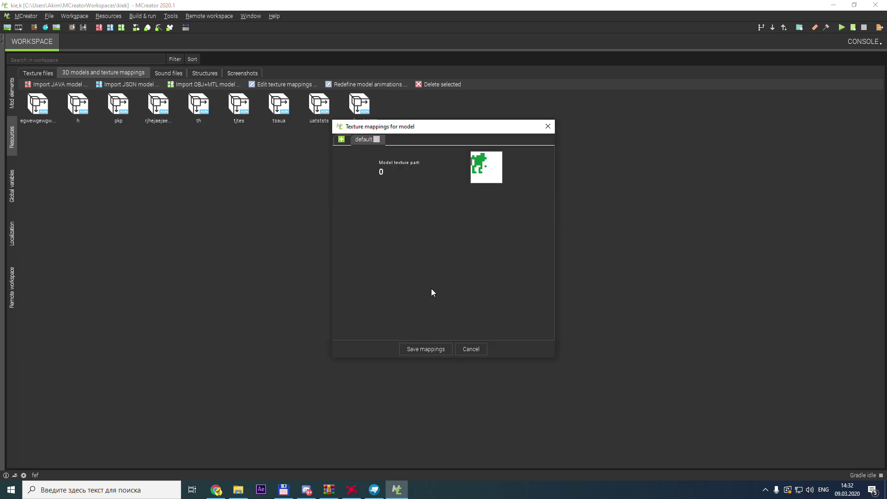
pyautogui.click(412, 351)
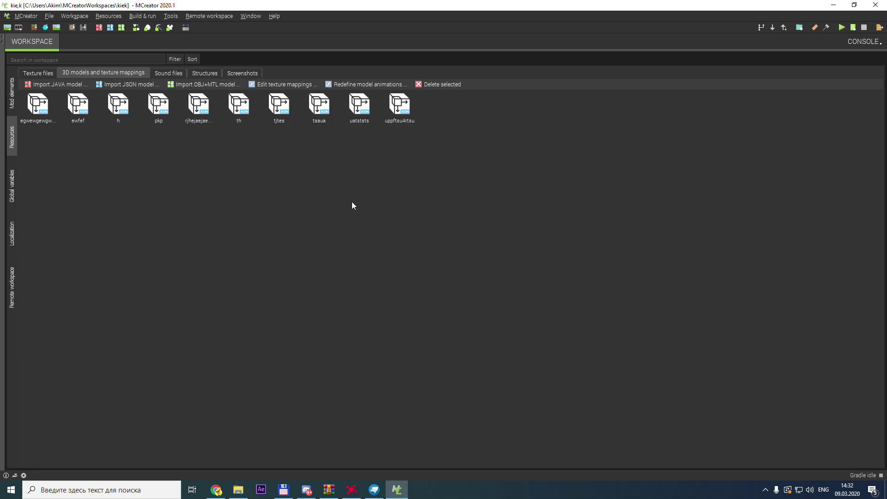
# - Try to import FEF.png from the Desktop as a block texture in the workspace's texture files
pyautogui.click(36, 73)
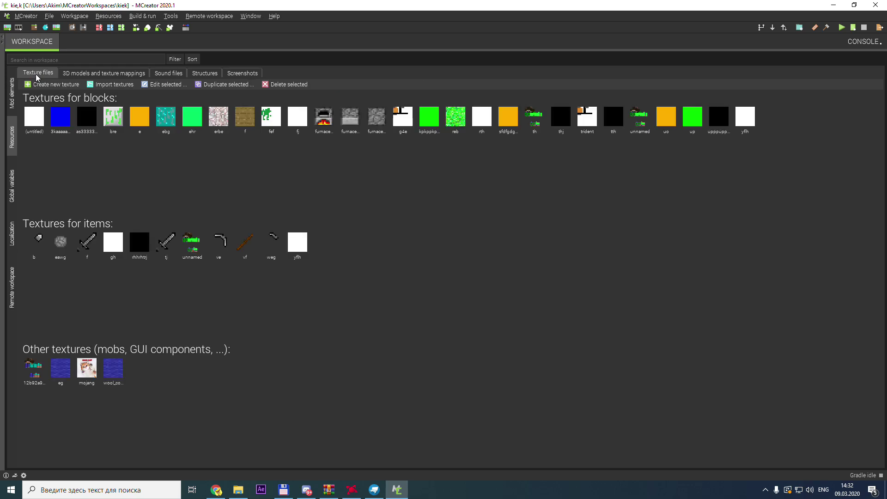
pyautogui.click(112, 85)
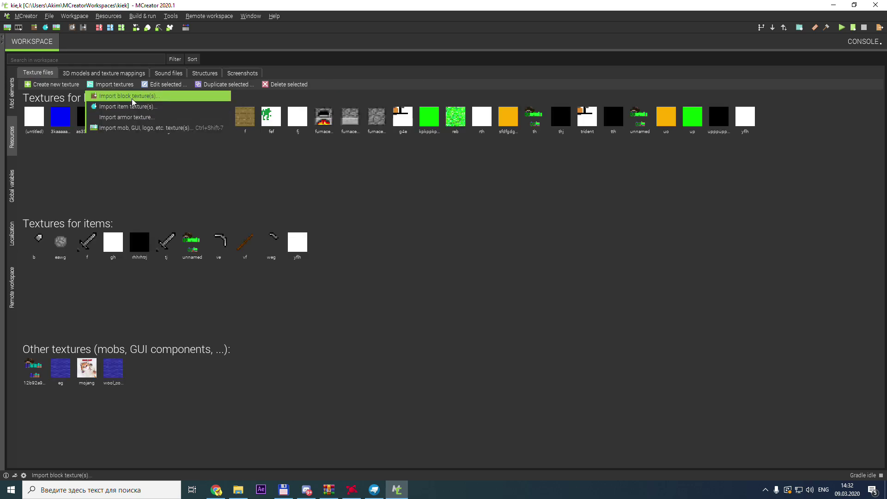
pyautogui.click(132, 98)
pyautogui.hscroll(1, 447, 243)
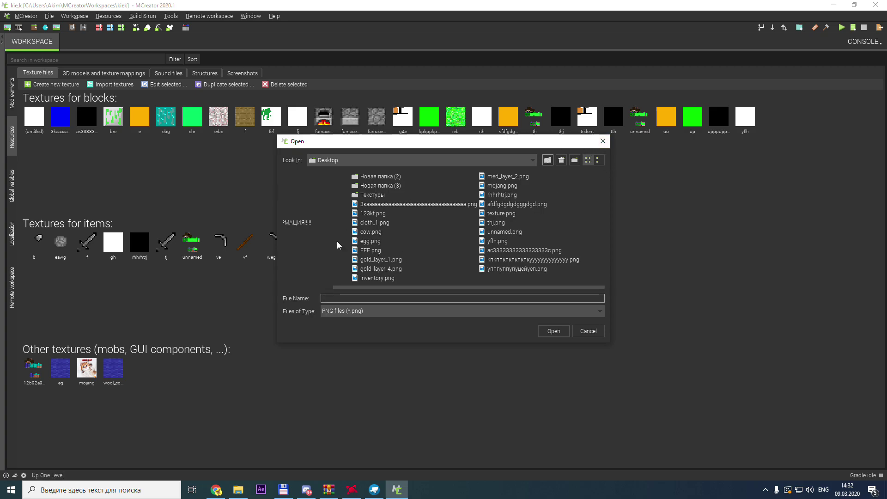
pyautogui.doubleClick(378, 251)
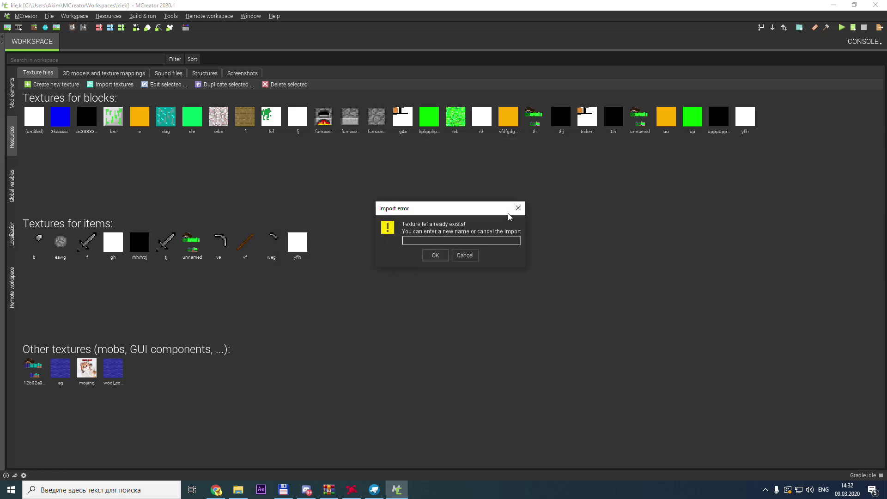
pyautogui.click(517, 209)
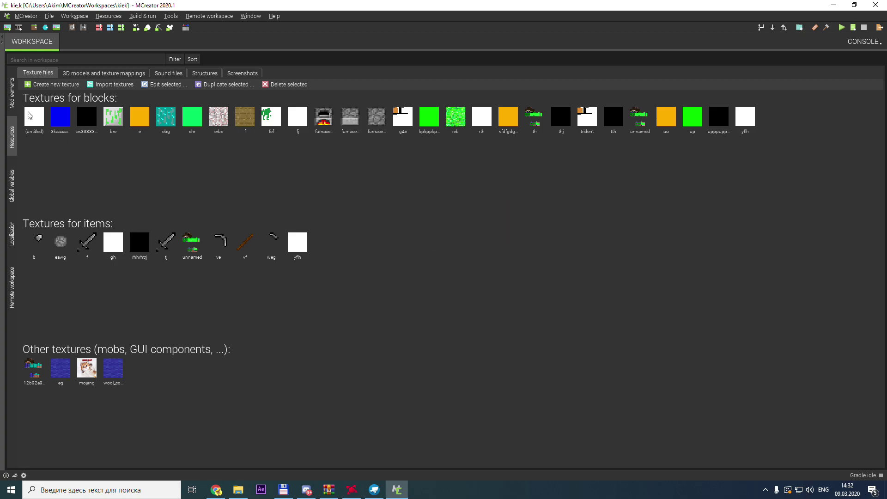
# - Create a new block mod element named "Ran"
pyautogui.click(11, 92)
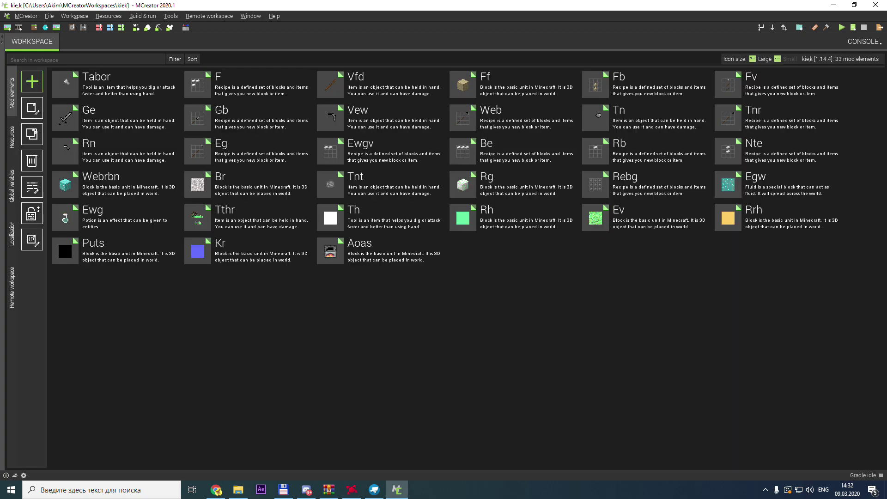
pyautogui.click(32, 82)
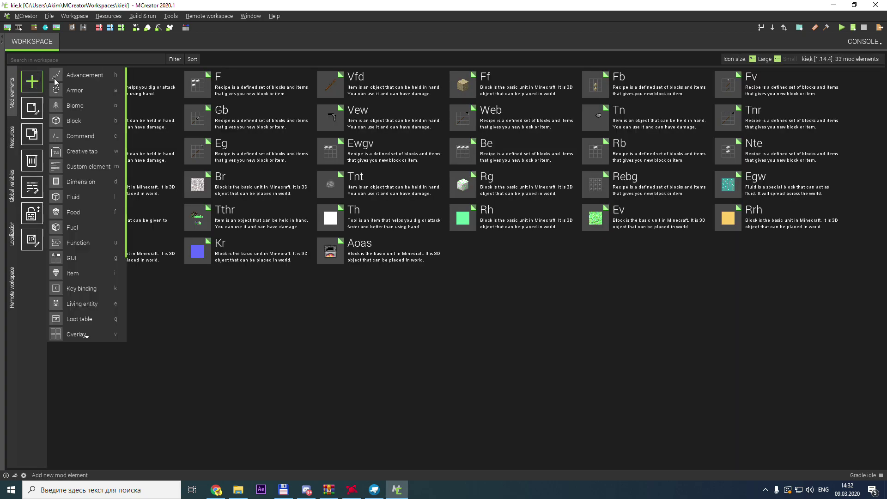
pyautogui.click(77, 123)
pyautogui.write('RG')
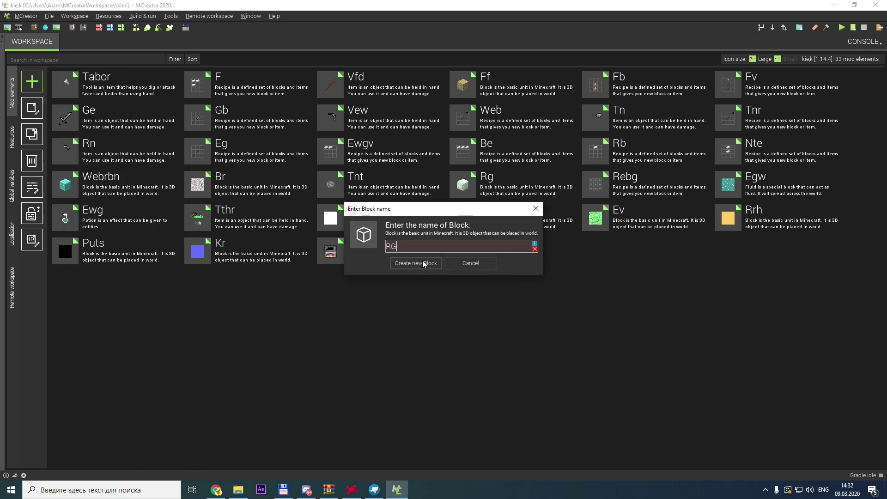
pyautogui.press('BackSpace')
pyautogui.press('BackSpace')
pyautogui.write('R')
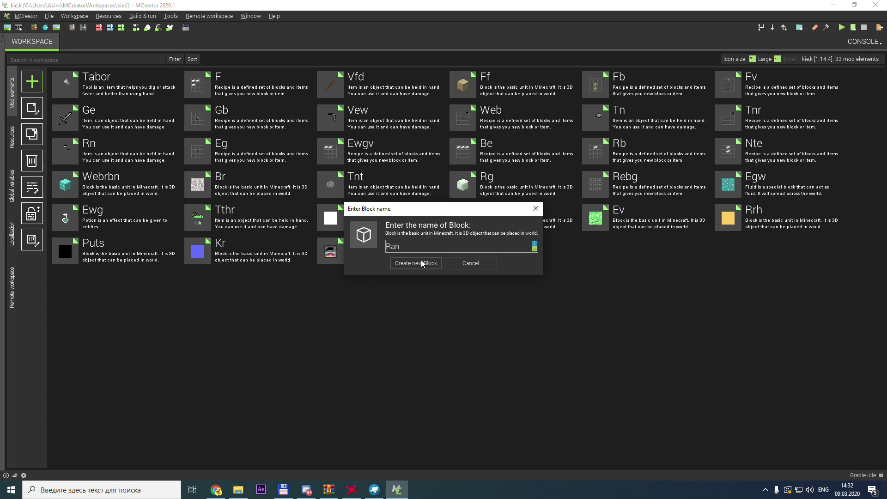
pyautogui.click(421, 263)
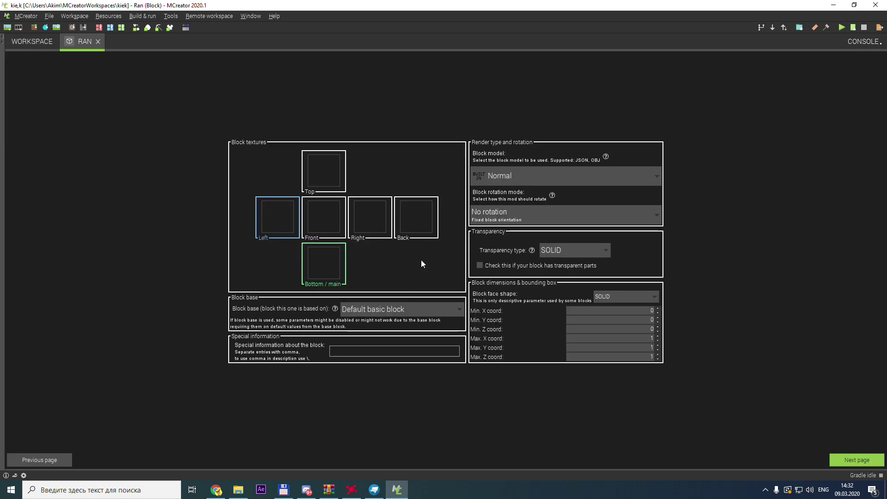
# - Check the exported model in Blockbench, return to MCreator and set the Ran block's model to ewfef with default texture mapping
pyautogui.click(523, 178)
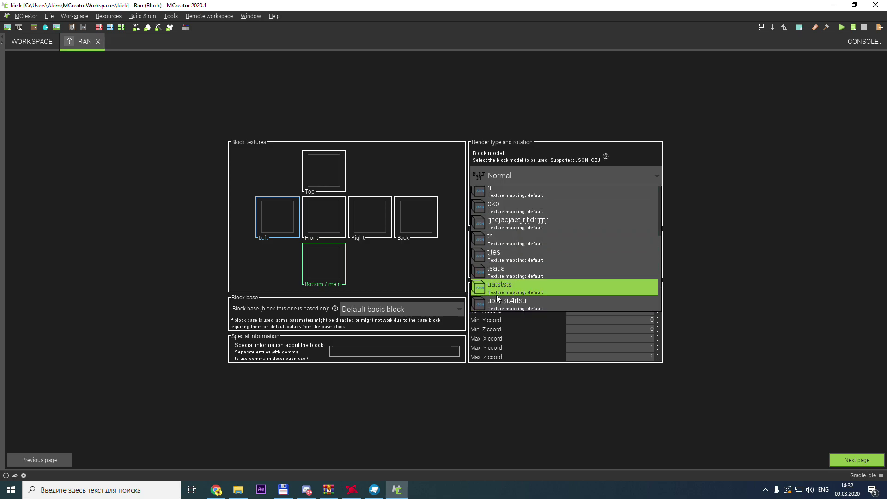
pyautogui.scroll(1, 490, 293)
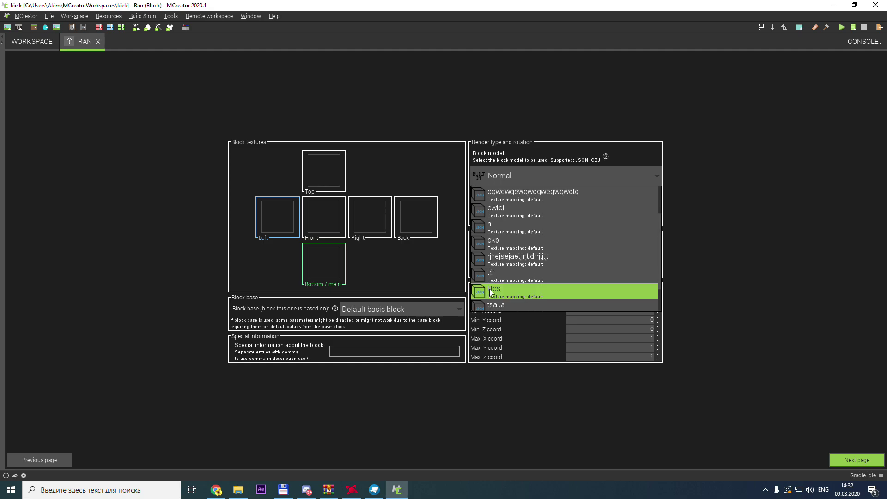
pyautogui.scroll(1, 505, 264)
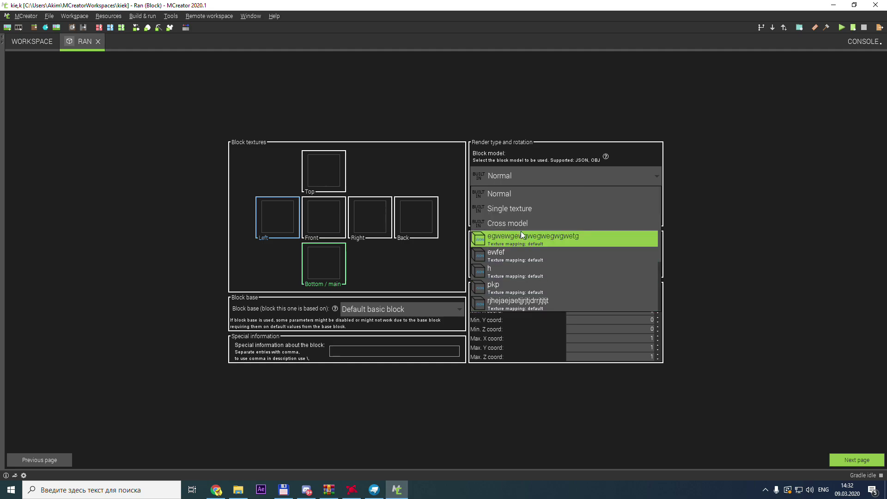
pyautogui.scroll(-1, 520, 248)
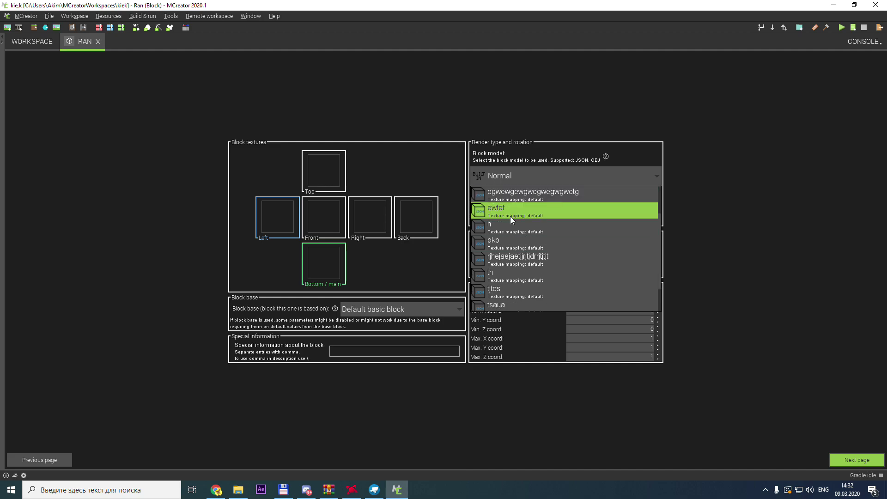
pyautogui.click(374, 489)
pyautogui.click(731, 20)
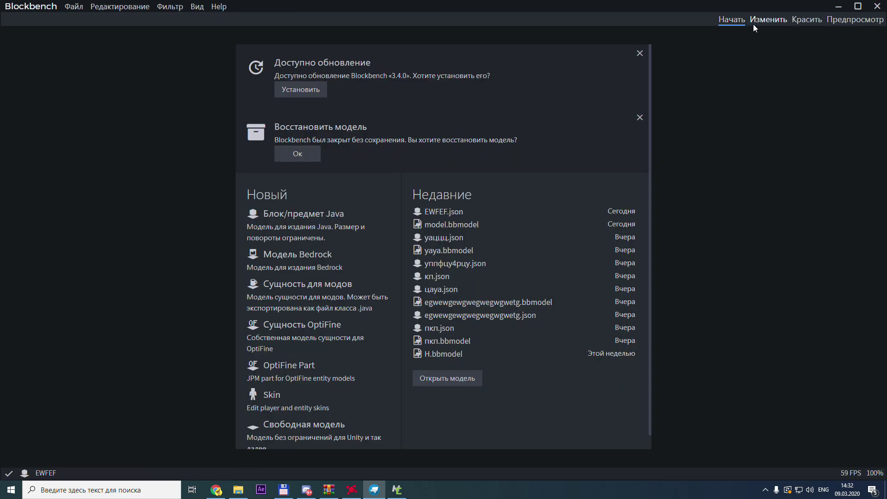
pyautogui.click(754, 24)
pyautogui.click(838, 6)
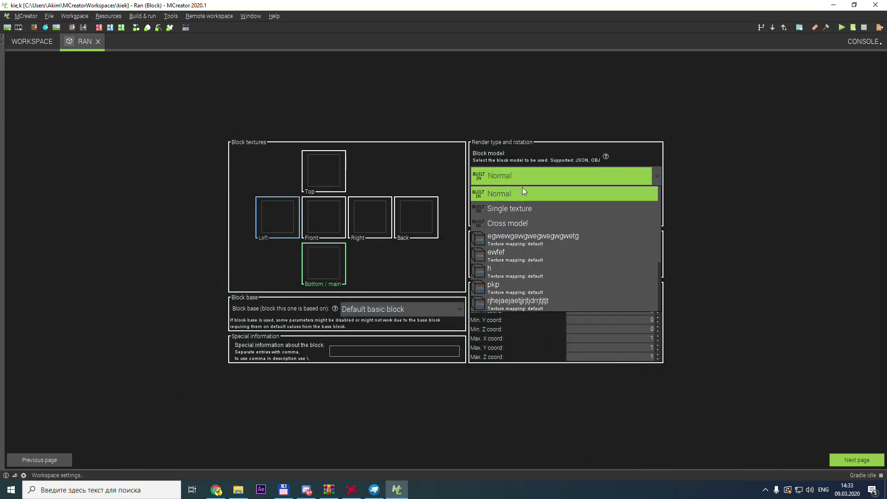
pyautogui.click(514, 252)
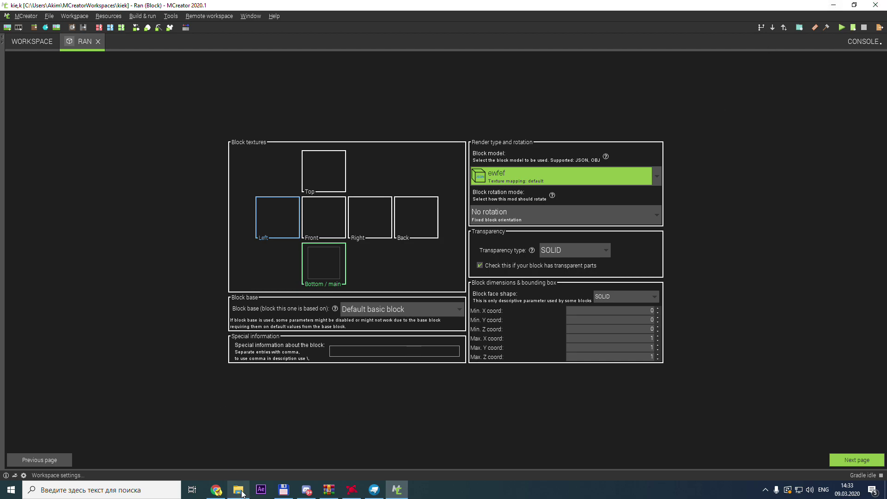
# - Check the ewfef model's texture mapping in the workspace resources, and return to the Ran block editor
pyautogui.click(32, 41)
pyautogui.click(12, 137)
pyautogui.click(115, 72)
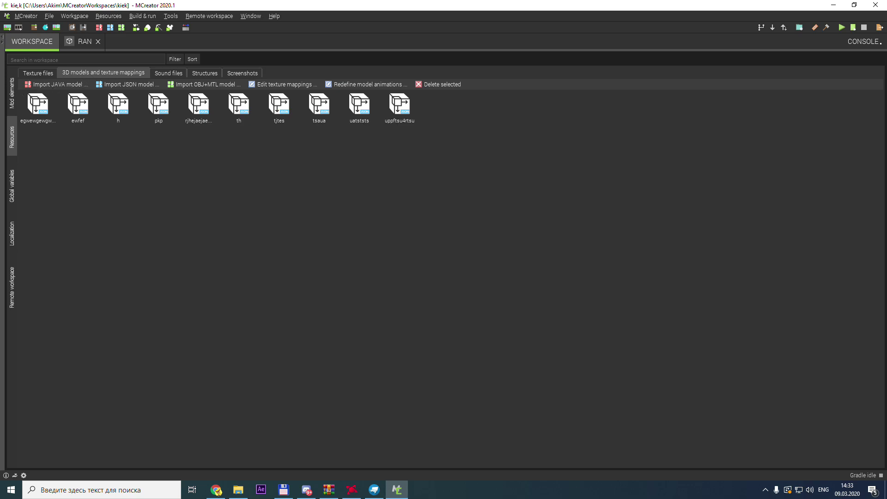
pyautogui.doubleClick(83, 112)
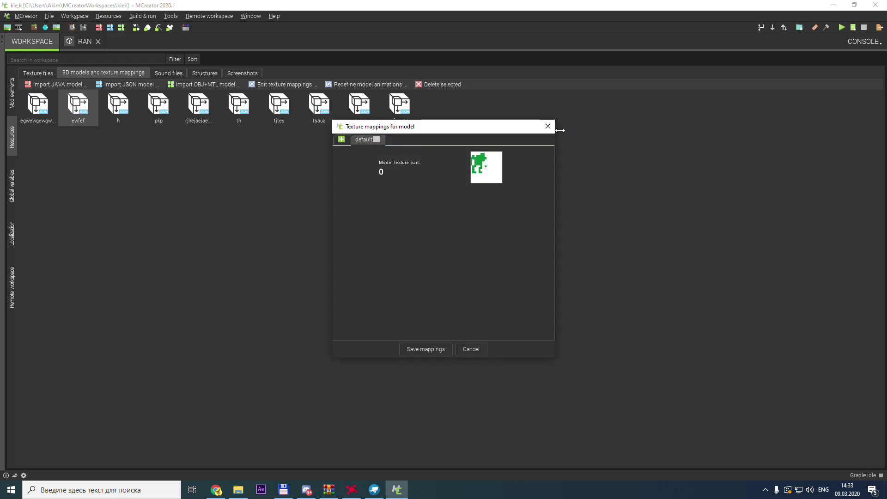
pyautogui.click(548, 126)
pyautogui.click(12, 92)
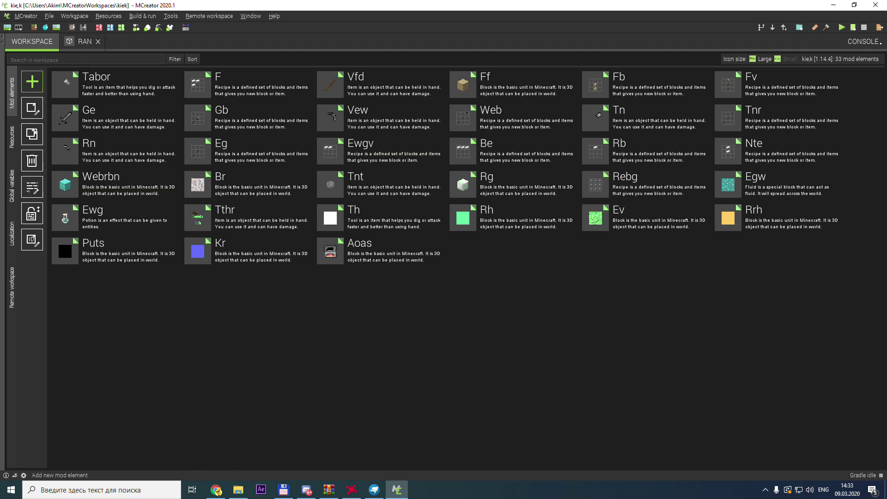
pyautogui.click(84, 42)
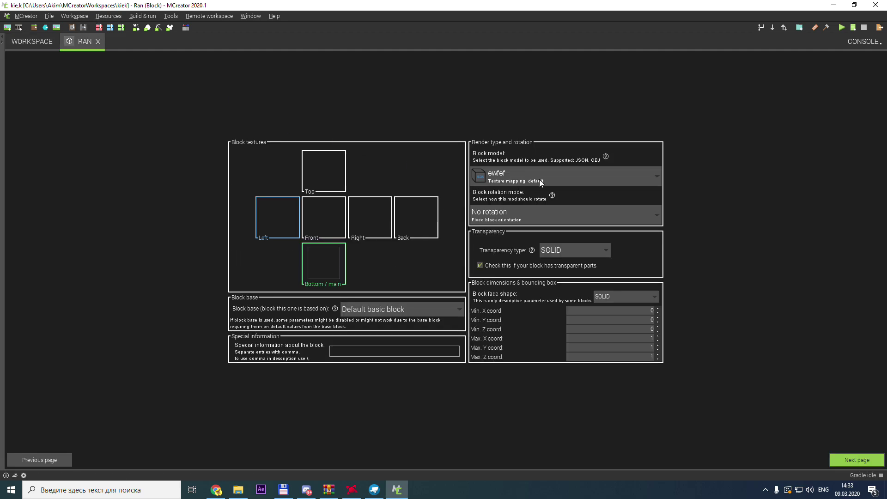
# - Keep ewfef as the block model and assign the green-and-white fef texture as the bottom/main texture
pyautogui.click(539, 179)
pyautogui.click(482, 254)
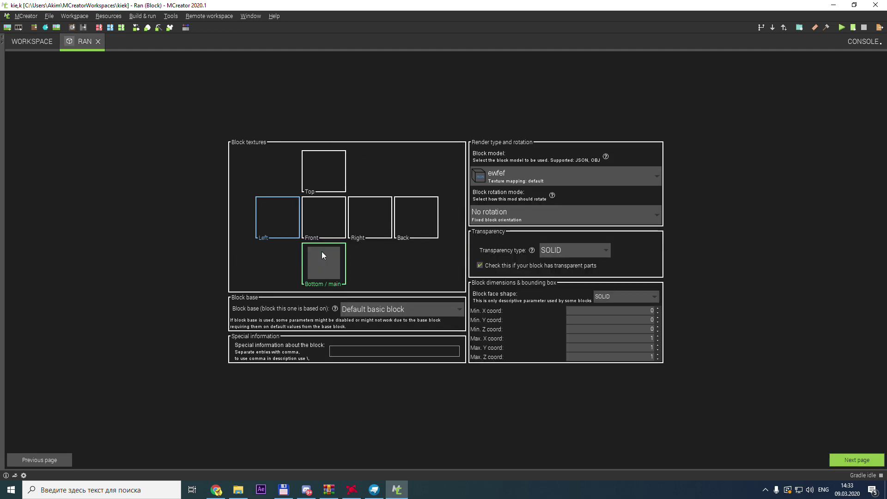
pyautogui.click(323, 256)
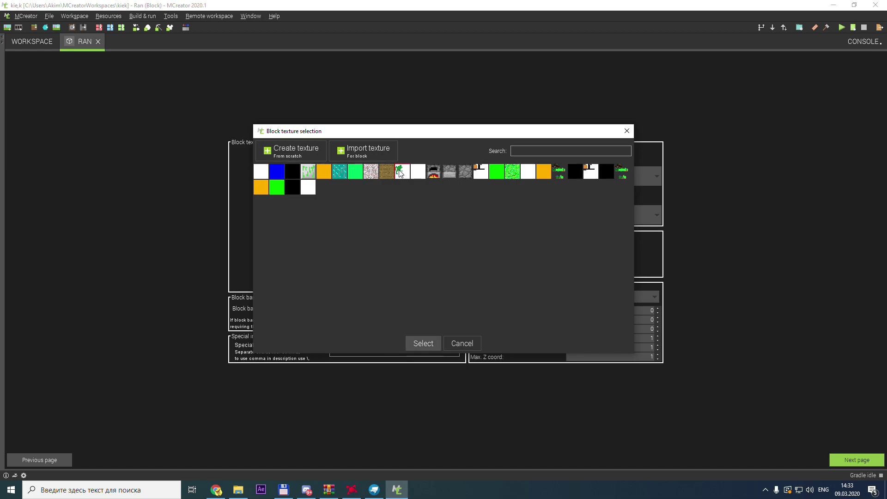
pyautogui.doubleClick(400, 172)
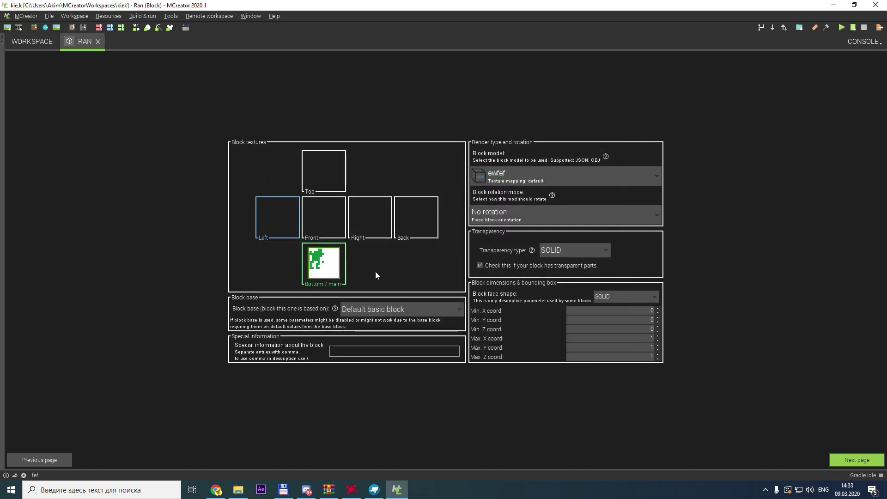
# - In the block's properties, set the material to IRON and the sound on step to WOOD
pyautogui.click(855, 460)
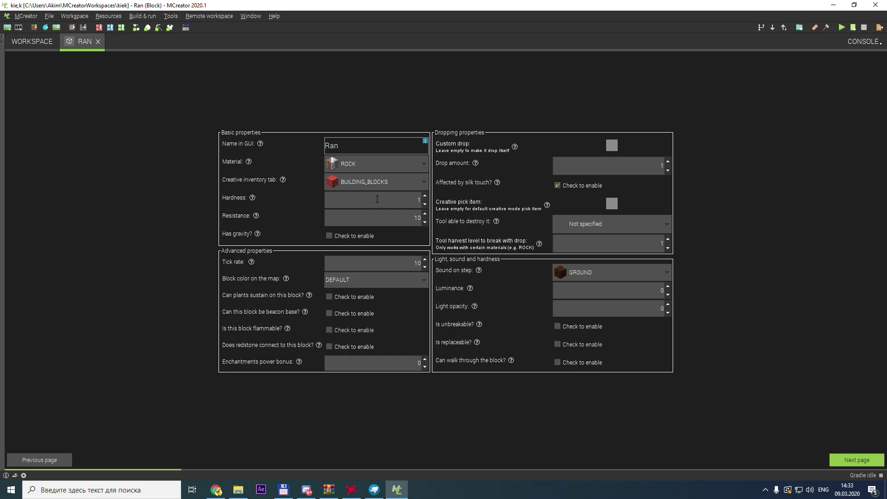
pyautogui.click(359, 163)
pyautogui.click(350, 233)
pyautogui.click(601, 277)
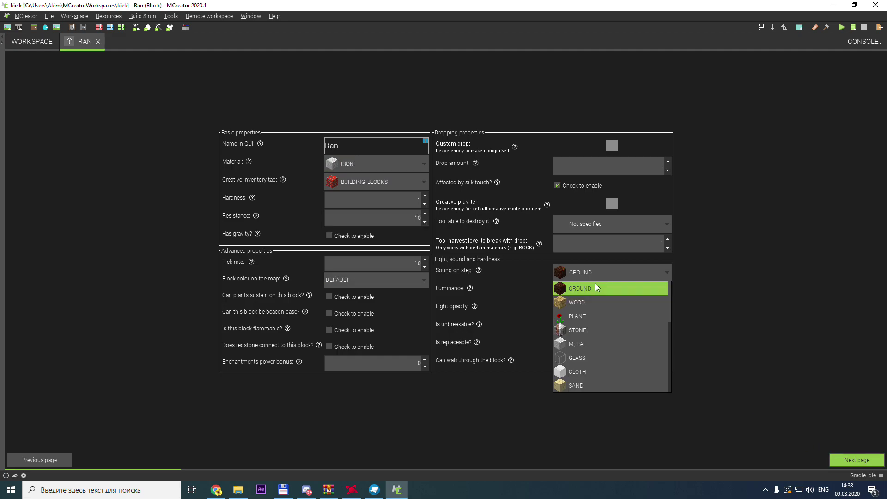
pyautogui.click(580, 302)
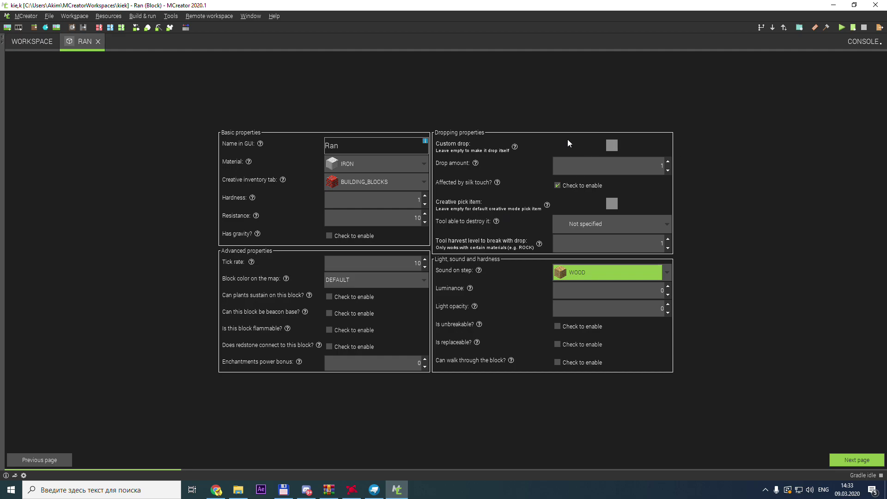
# - Set the block's custom drop to the iron ingot (Items.IRON_INGOT), leaving the creative pick item empty
pyautogui.click(611, 145)
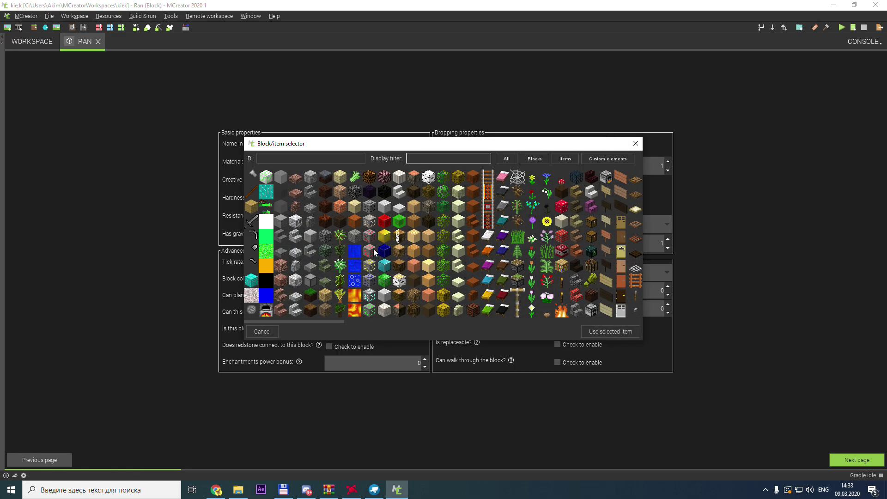
pyautogui.hscroll(3, 373, 263)
pyautogui.hscroll(4, 462, 307)
pyautogui.hscroll(4, 482, 308)
pyautogui.hscroll(5, 566, 280)
pyautogui.click(507, 237)
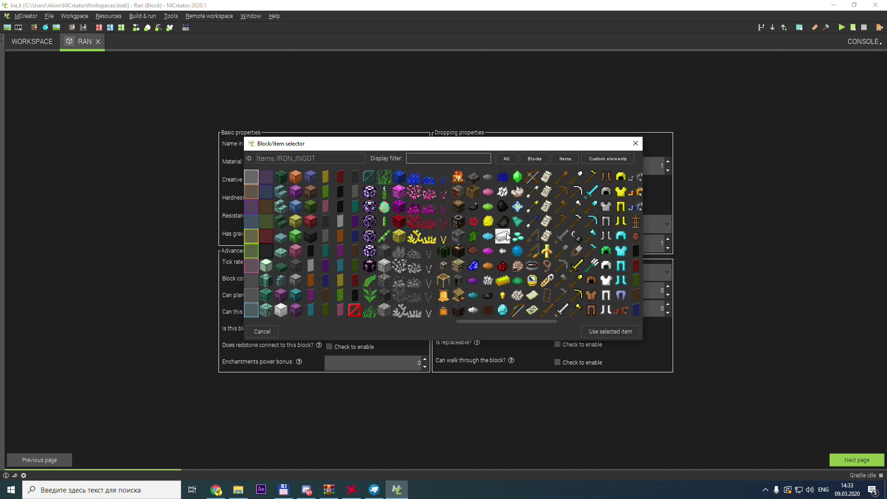
pyautogui.doubleClick(507, 236)
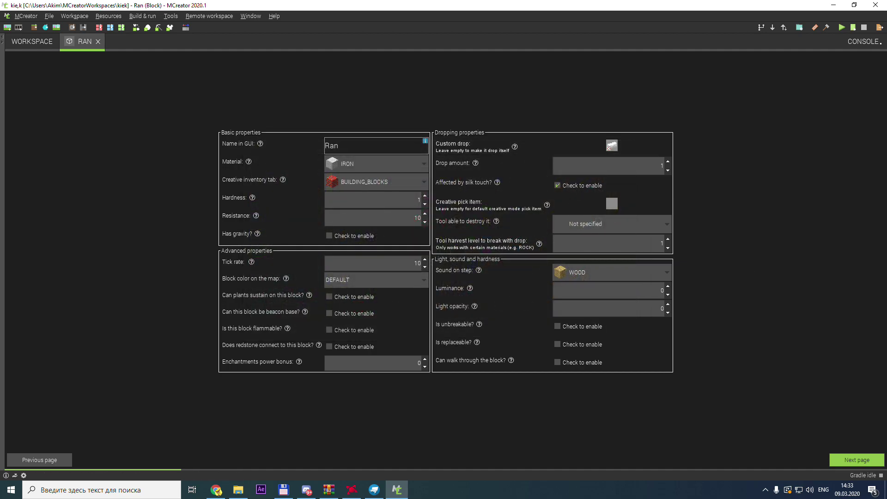
pyautogui.click(611, 204)
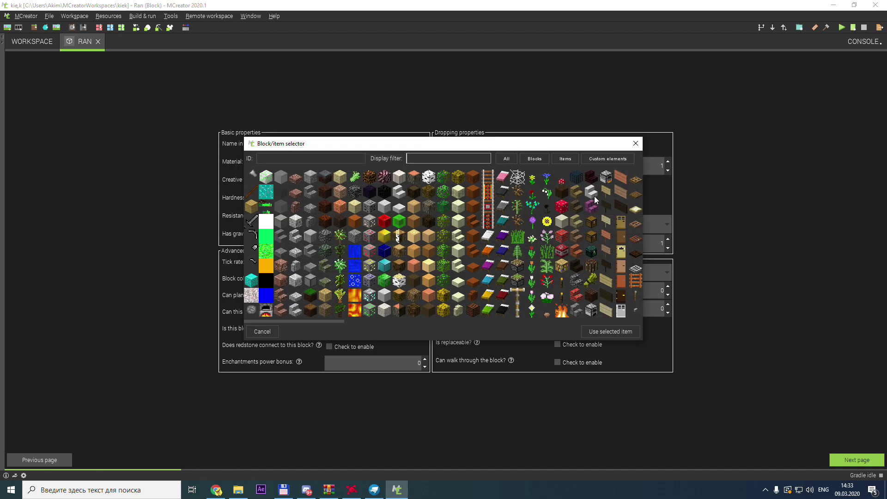
pyautogui.click(635, 144)
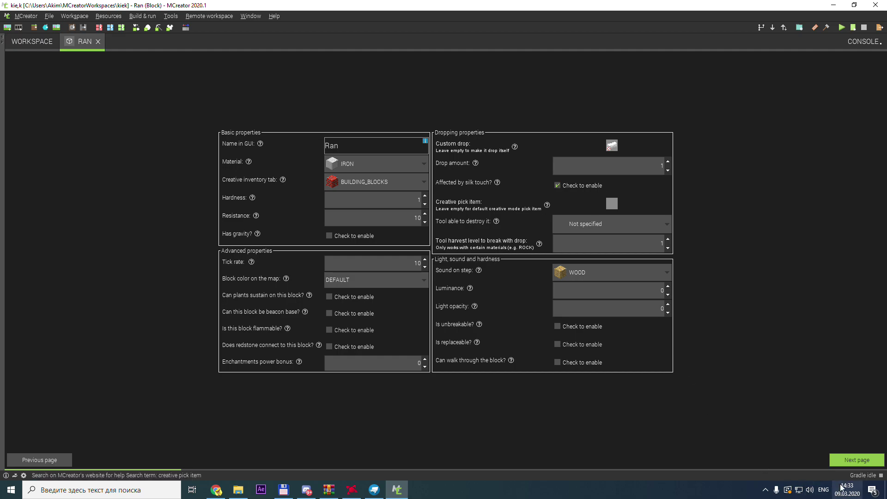
# - Leave the remaining block settings, including tile entity and generation properties, at their defaults and save the Ran mod element
pyautogui.click(838, 462)
pyautogui.click(837, 461)
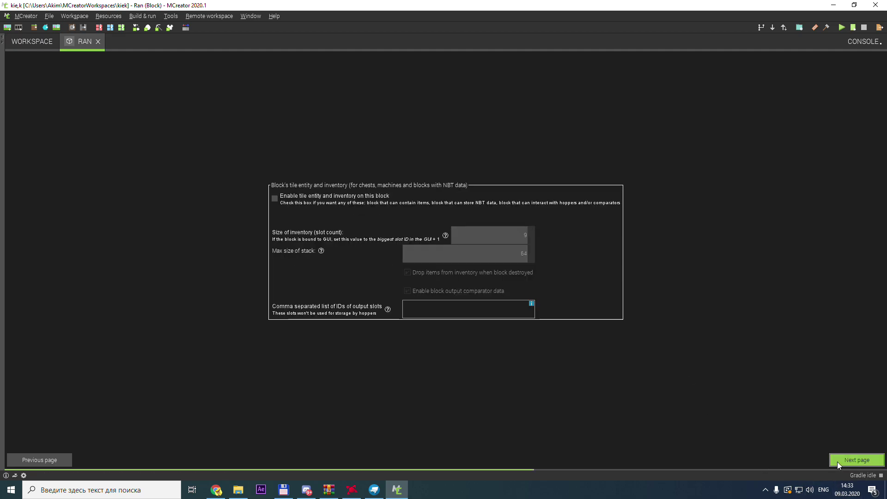
pyautogui.click(837, 462)
pyautogui.click(838, 462)
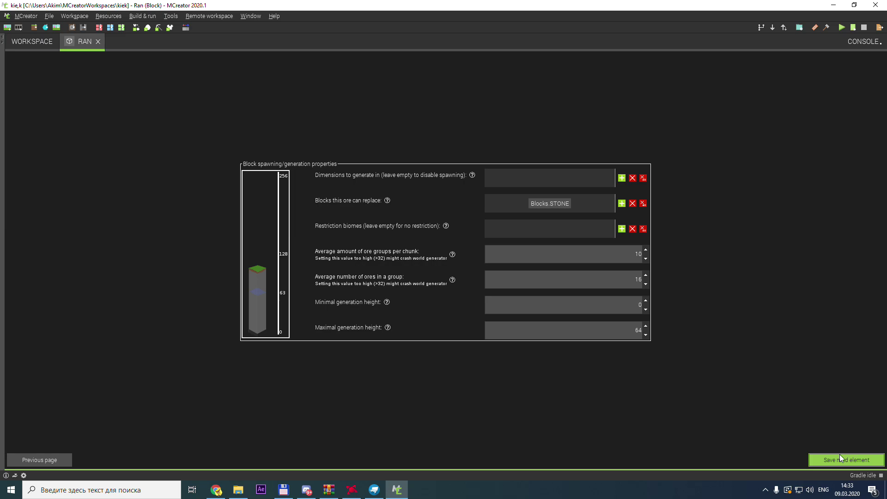
pyautogui.click(856, 463)
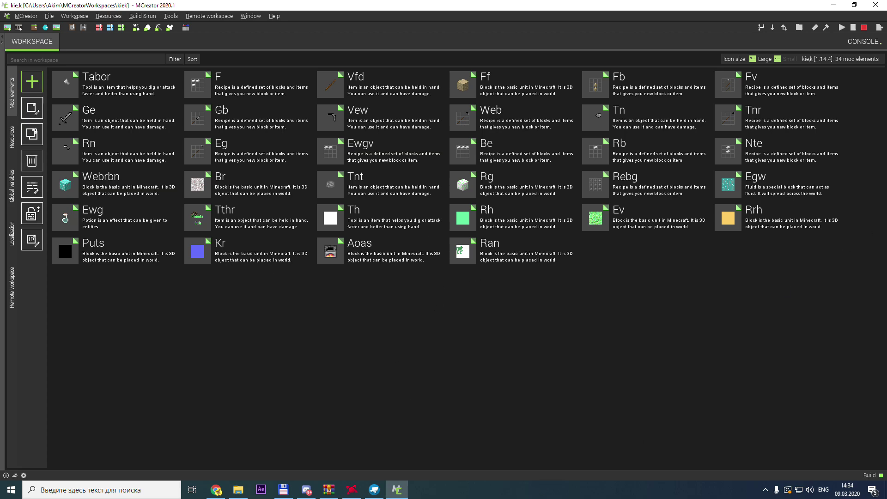
# - Follow the Gradle build output in the console until the task ends, and return to the workspace's mod elements
pyautogui.click(860, 47)
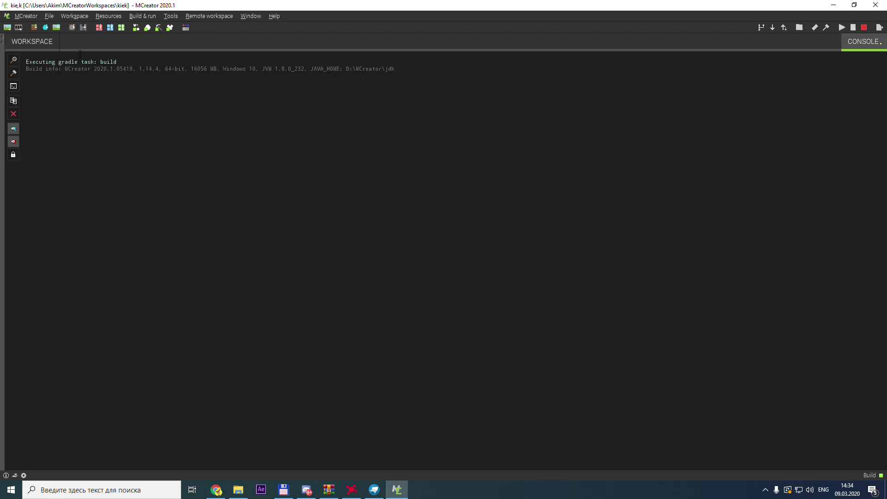
pyautogui.click(40, 42)
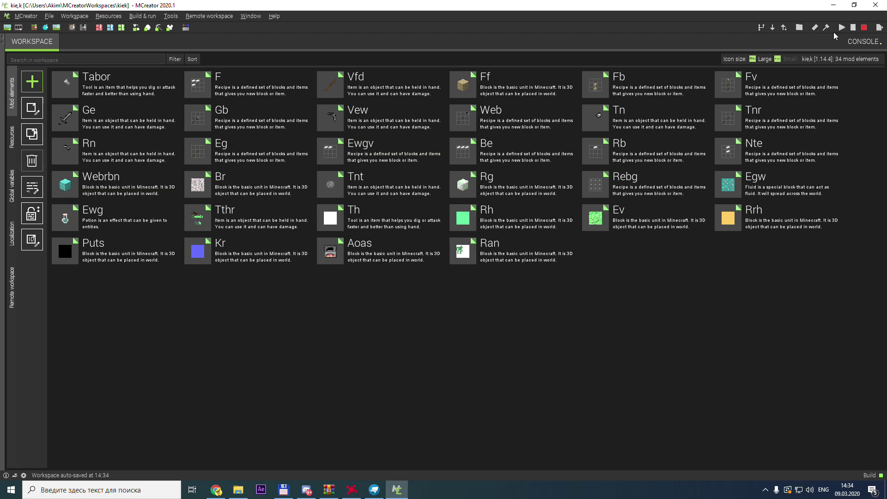
pyautogui.click(860, 42)
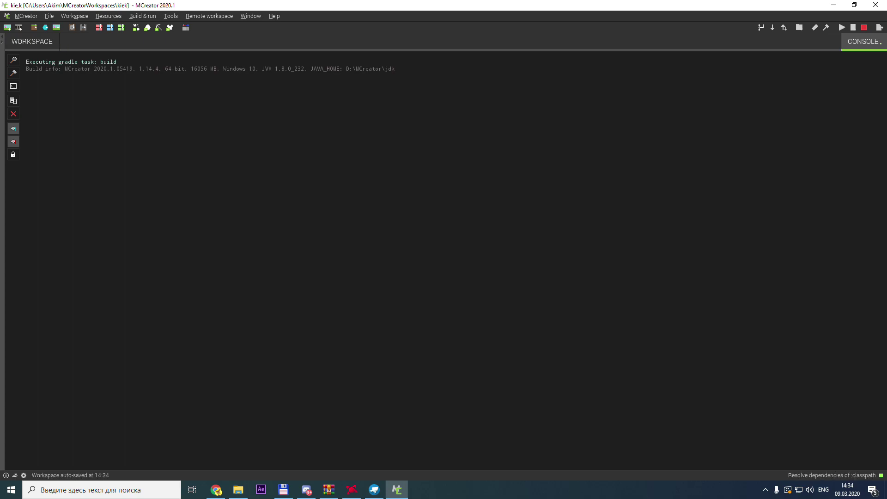
pyautogui.click(32, 42)
pyautogui.click(32, 82)
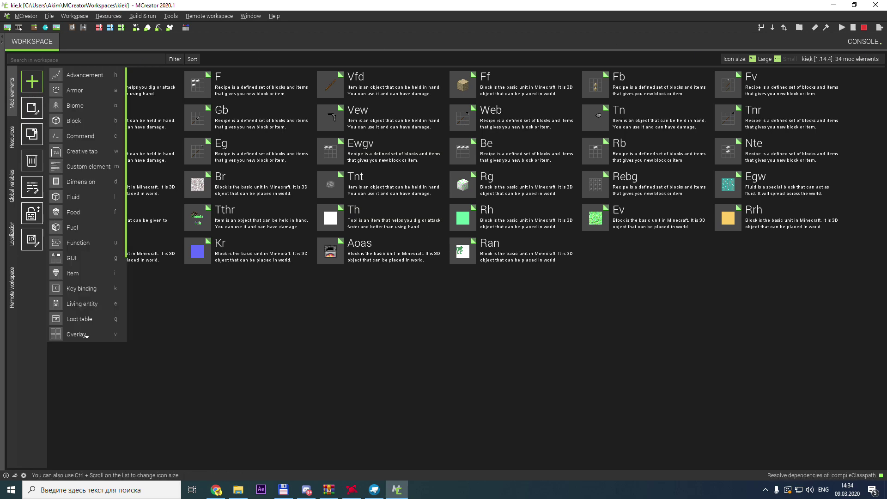
pyautogui.click(864, 41)
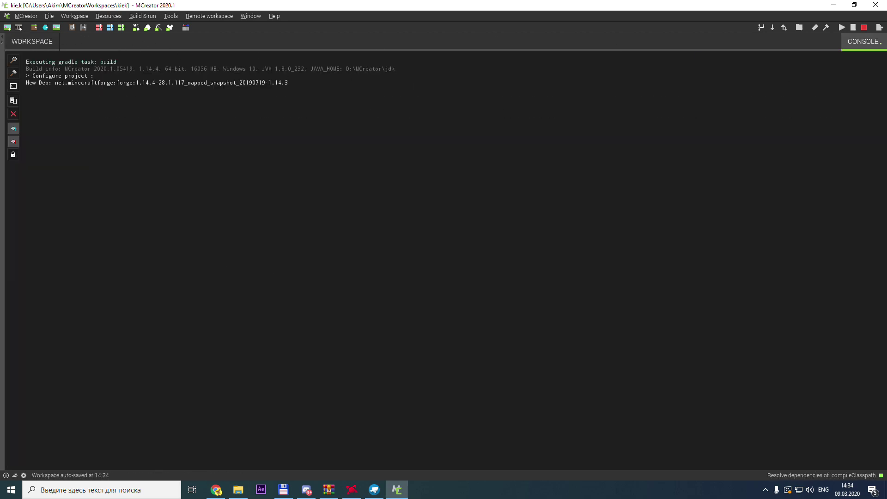
pyautogui.click(38, 42)
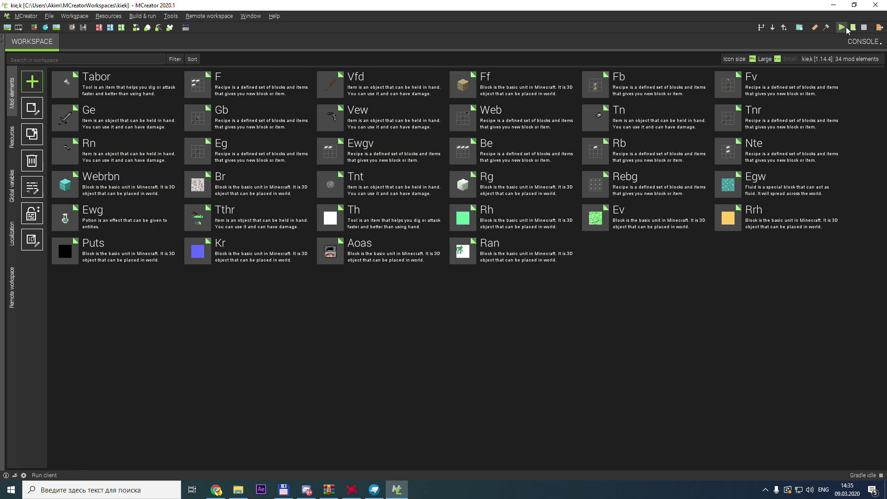
pyautogui.click(864, 42)
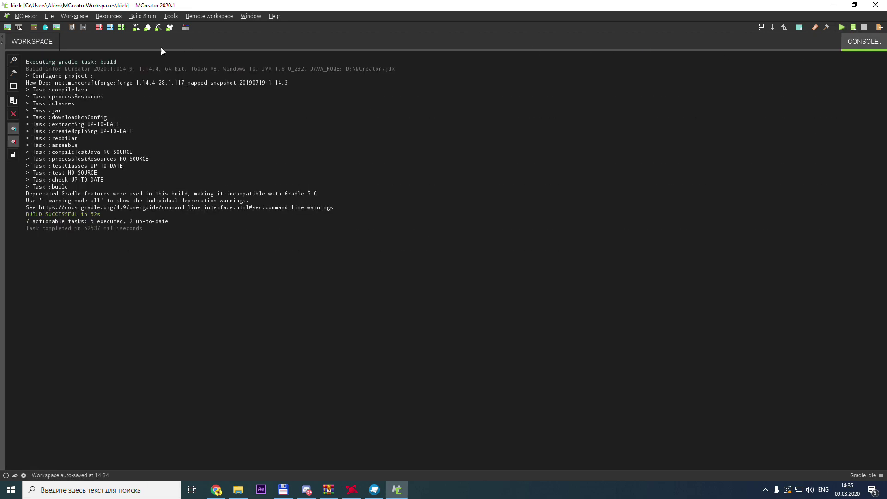
pyautogui.click(35, 42)
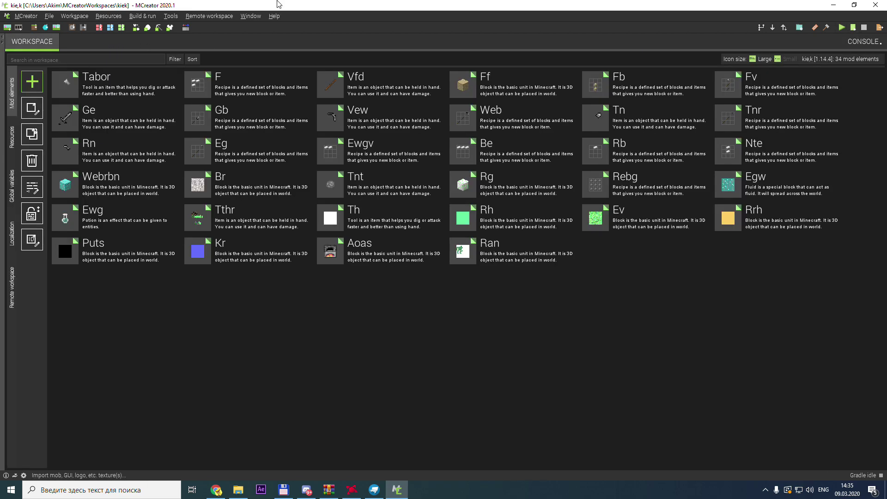
pyautogui.click(864, 41)
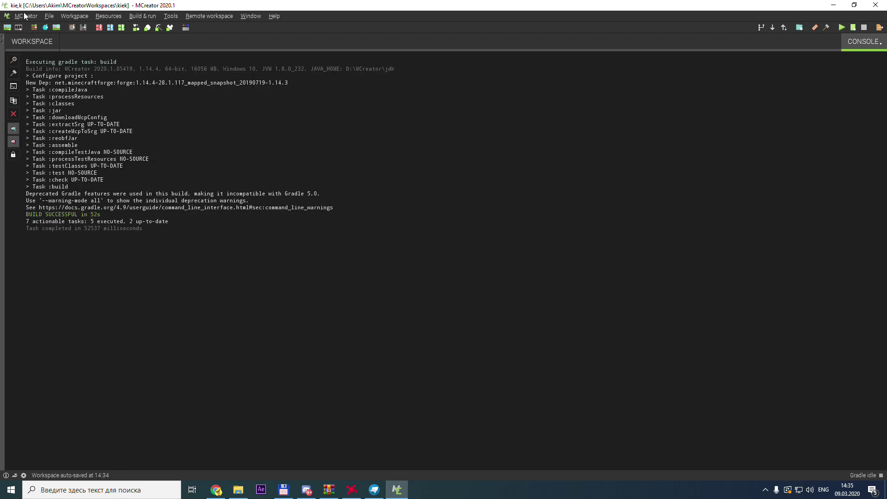
pyautogui.click(63, 42)
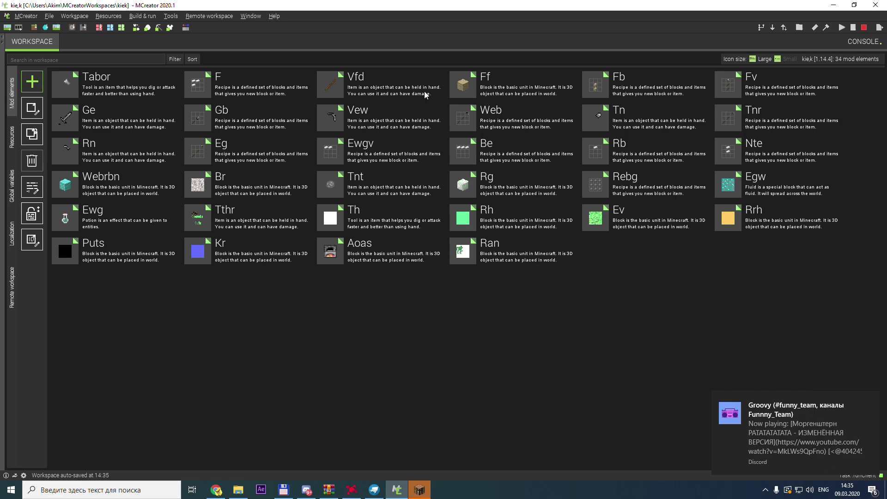
# - Switch to the Minecraft 1.14.4 test client, maximize its window and load the first single-player world
pyautogui.click(870, 410)
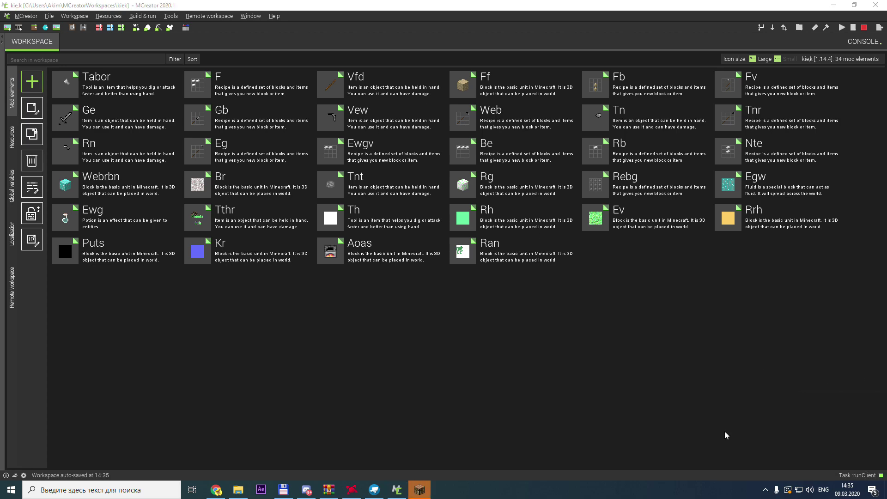
pyautogui.click(418, 491)
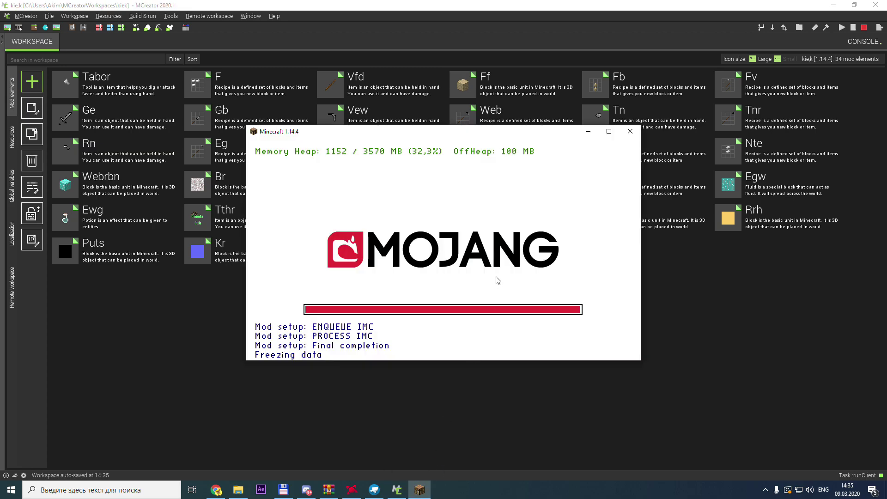
pyautogui.click(608, 133)
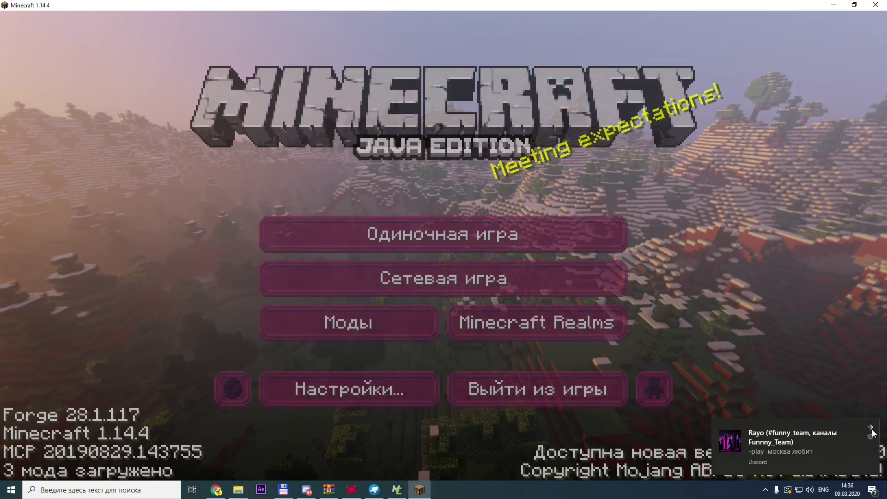
pyautogui.click(528, 222)
pyautogui.doubleClick(363, 146)
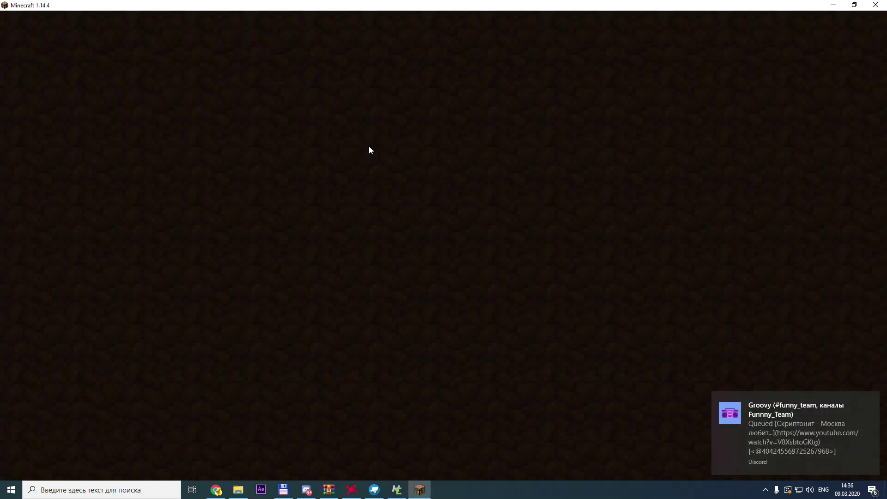
# - Dismiss the chat notifications, close the Discord window that covers the game and resume play from the pause menu
pyautogui.click(870, 401)
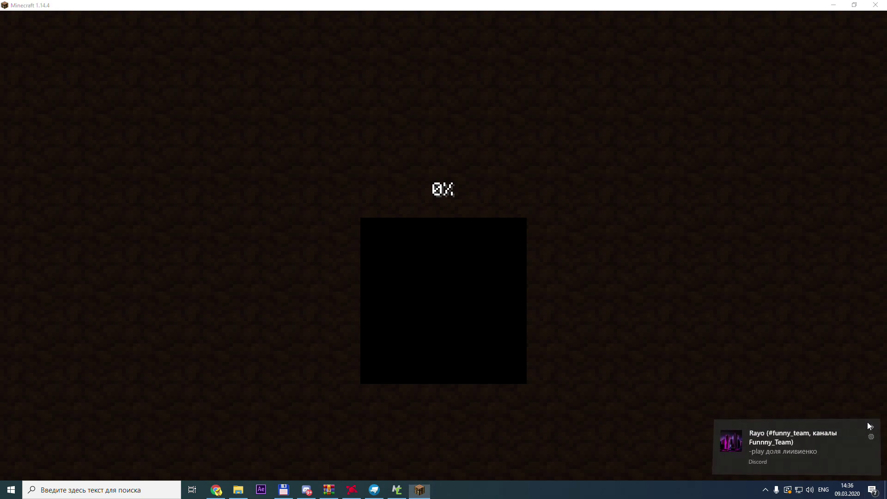
pyautogui.click(867, 423)
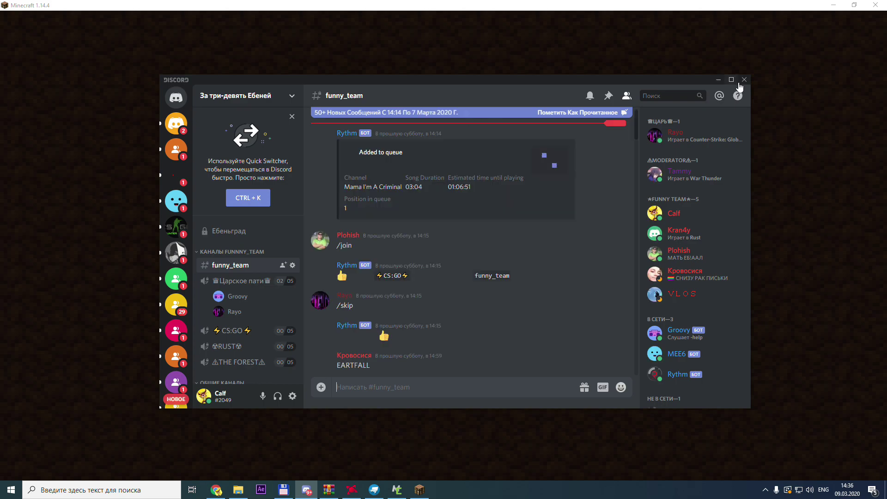
pyautogui.click(744, 79)
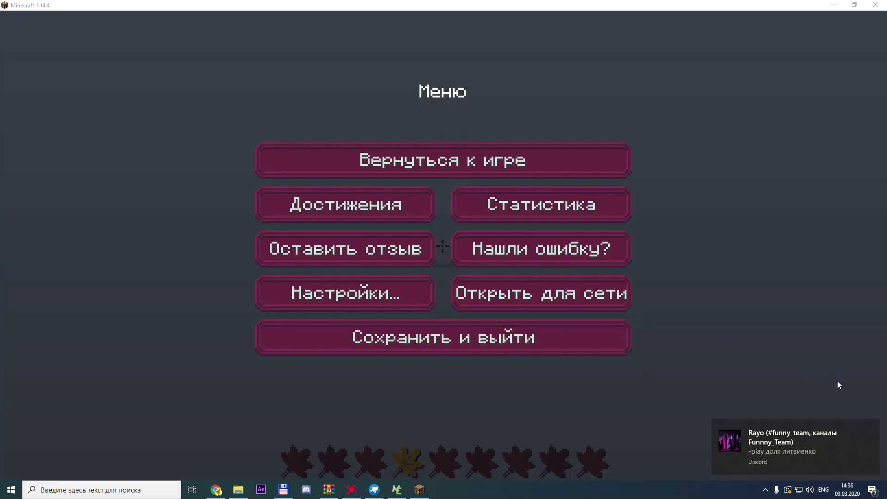
pyautogui.click(871, 429)
pyautogui.click(583, 162)
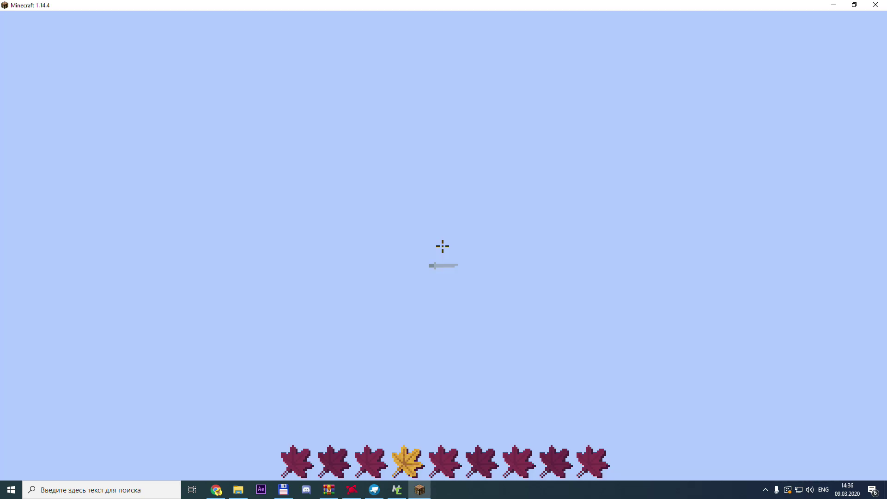
# - Walk out of the wooden house onto the grass outside
pyautogui.press('w')
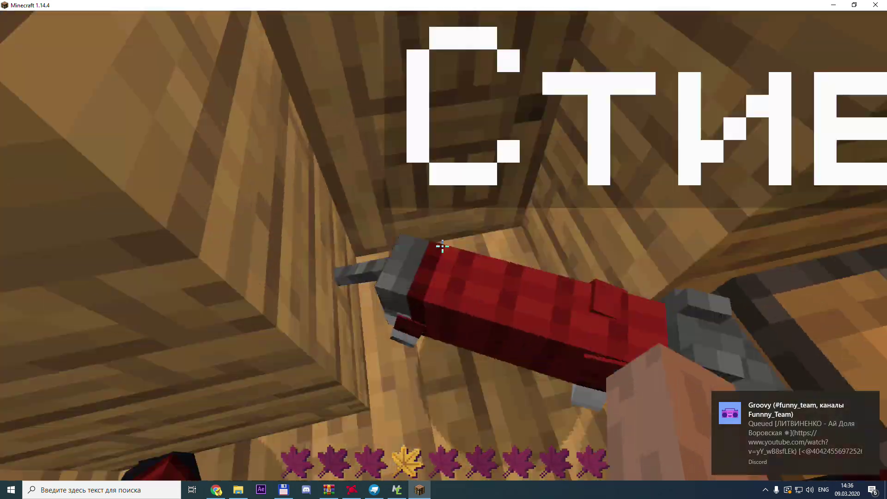
pyautogui.press('w')
pyautogui.rightClick(442, 246)
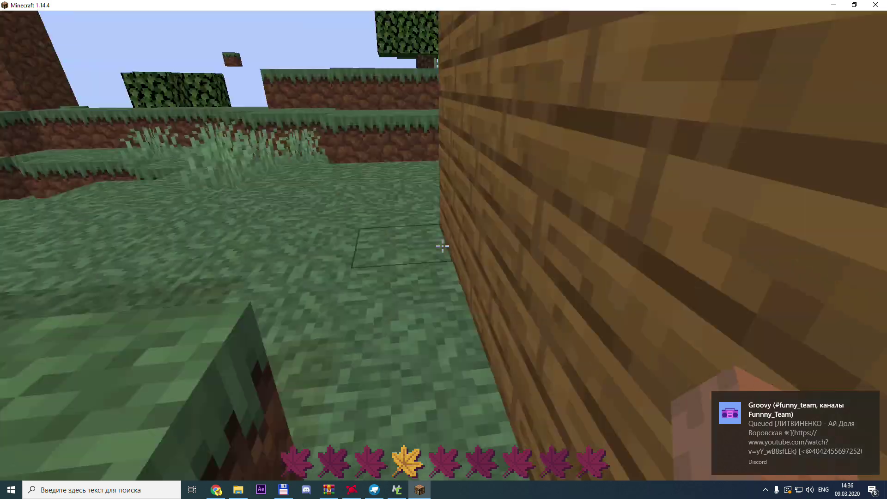
# - From the creative building blocks, fill the hotbar with the mod's custom blocks, including Ran, Aoas, Kr, Puts, Rrh, Ev and Br
pyautogui.press('e')
pyautogui.scroll(-8, 508, 238)
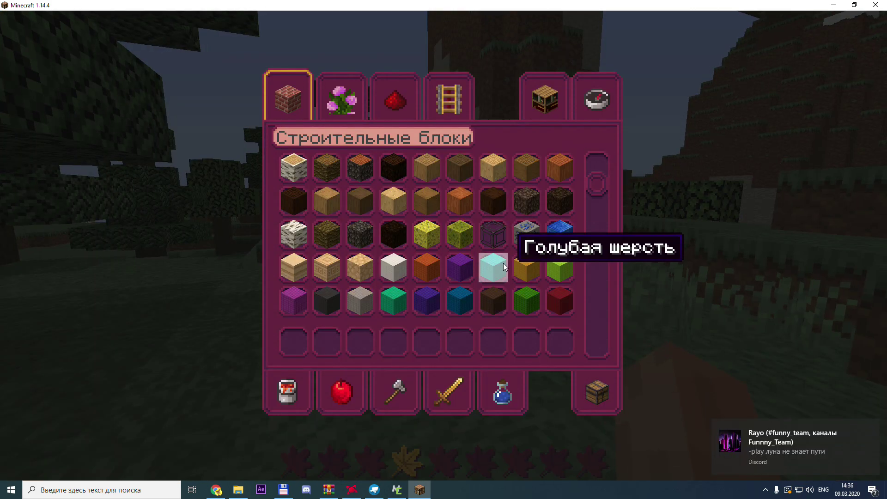
pyautogui.scroll(-10, 605, 238)
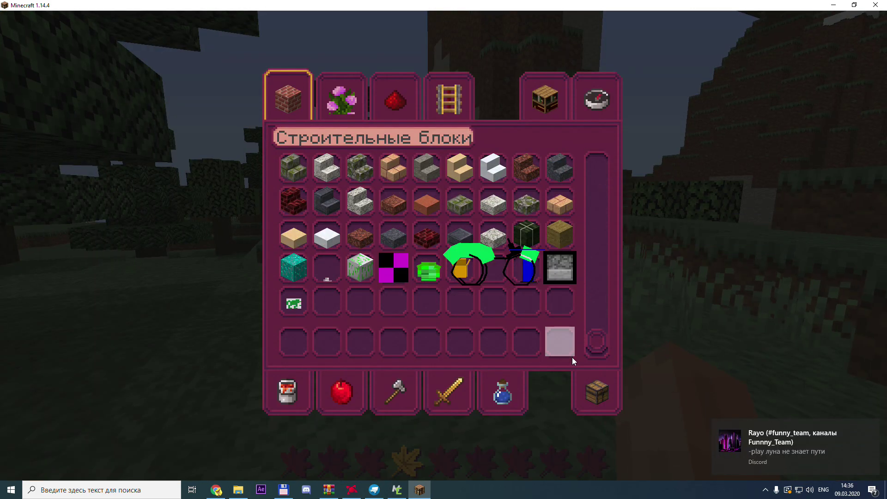
pyautogui.click(296, 305)
pyautogui.click(296, 341)
pyautogui.click(526, 274)
pyautogui.click(329, 346)
pyautogui.click(522, 271)
pyautogui.click(359, 344)
pyautogui.click(492, 276)
pyautogui.click(400, 343)
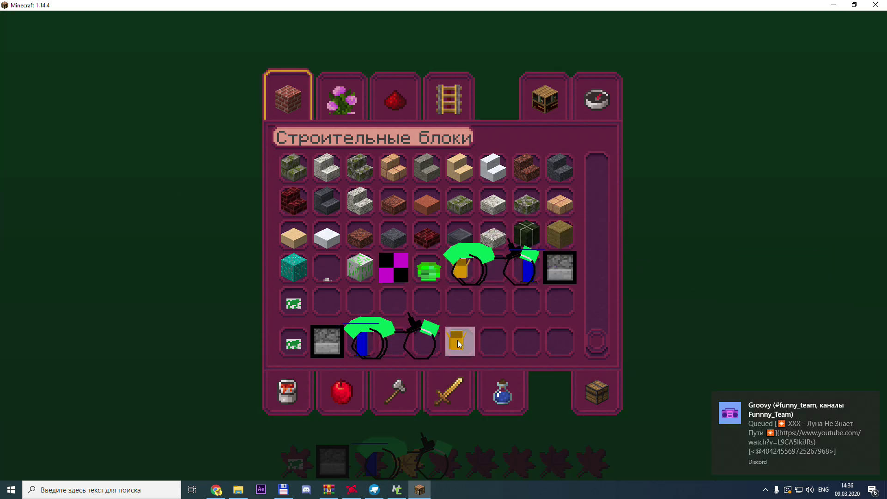
pyautogui.click(494, 345)
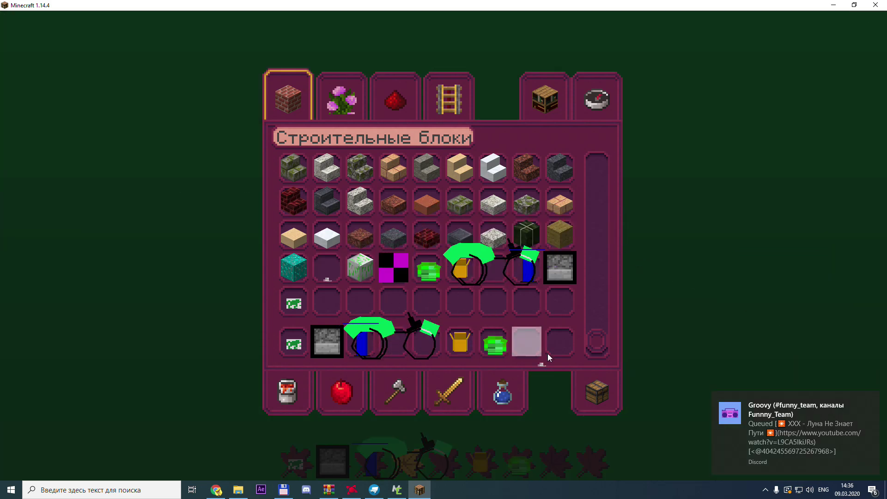
pyautogui.press('e')
# - Add the magenta-and-black checkered mod block to the last hotbar slot and return to the world
pyautogui.press('e')
pyautogui.scroll(-5, 463, 301)
pyautogui.scroll(-10, 463, 301)
pyautogui.click(394, 267)
pyautogui.click(560, 341)
pyautogui.press('e')
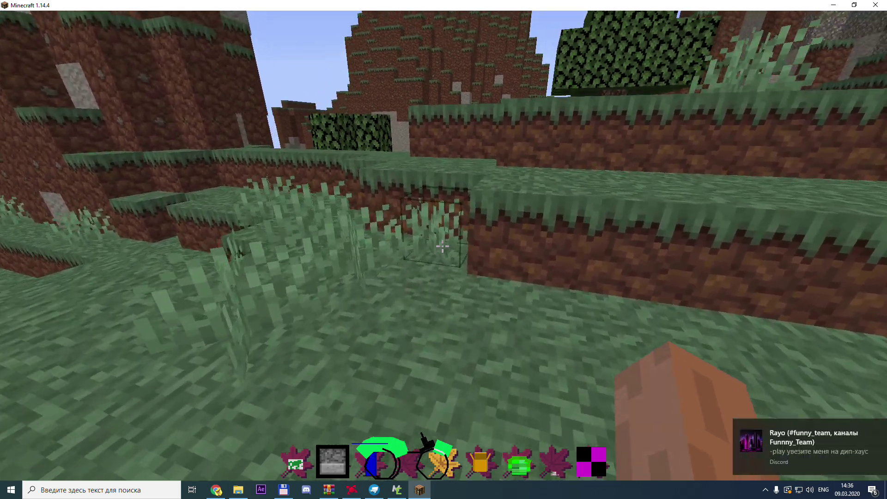
# - Test the Br and checkered blocks on the grass near the house, and clear both from the hotbar
pyautogui.scroll(-8, 442, 246)
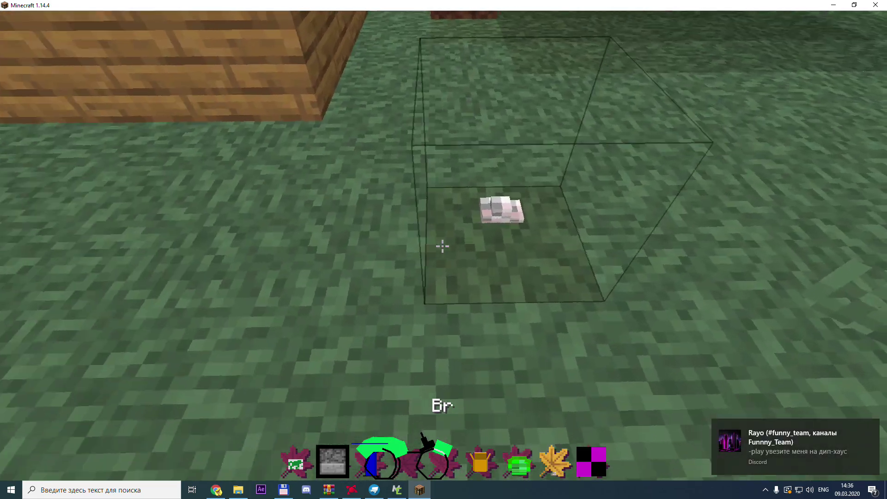
pyautogui.press('e')
pyautogui.press('e')
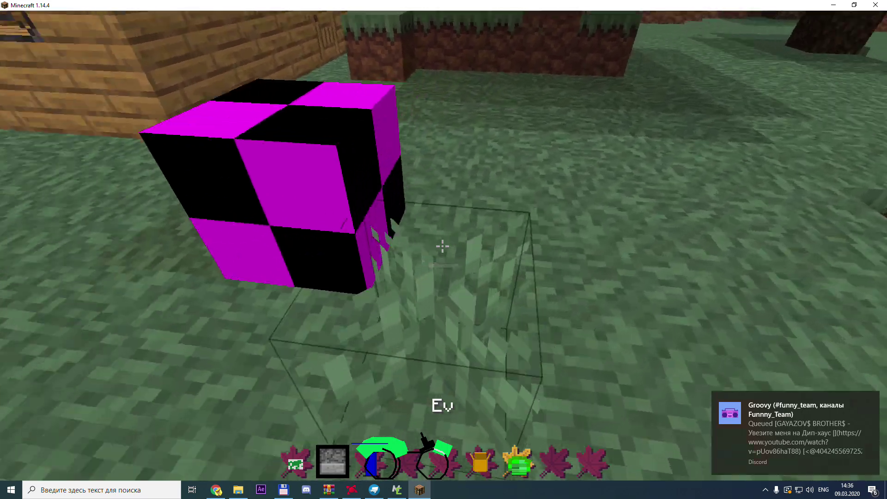
pyautogui.scroll(-1, 442, 246)
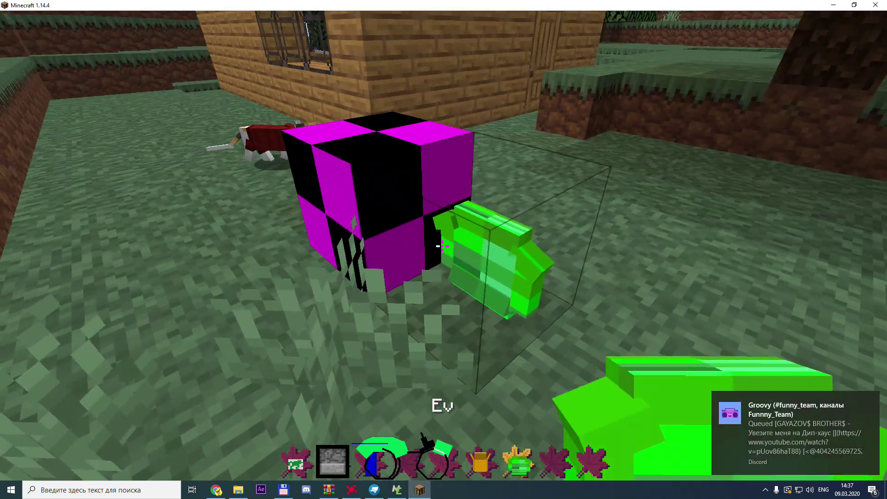
# - Hold the Ev block in the off hand, view the character in third person and return it to the main hand
pyautogui.click(442, 246)
pyautogui.press('f')
pyautogui.press('F5')
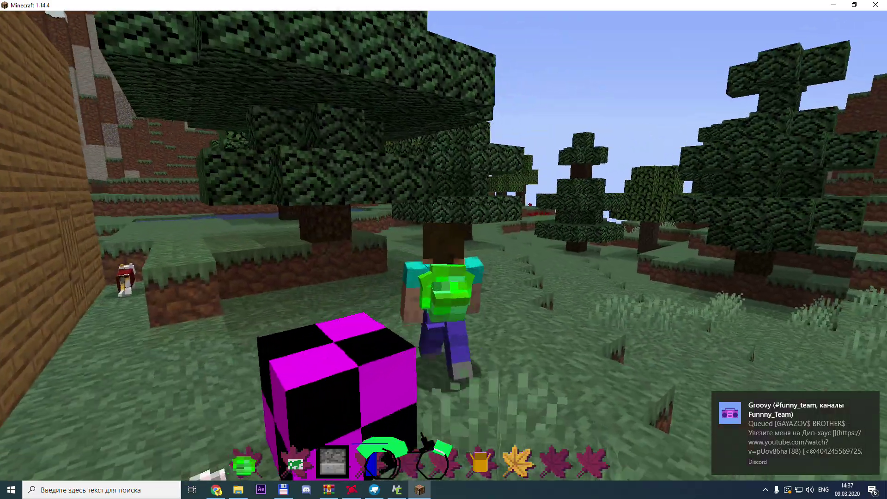
pyautogui.press('F5')
pyautogui.press('F5')
pyautogui.press('f')
# - Place the Ev block on the grass for inspection, and break it along with the checkered block beside it
pyautogui.rightClick(442, 246)
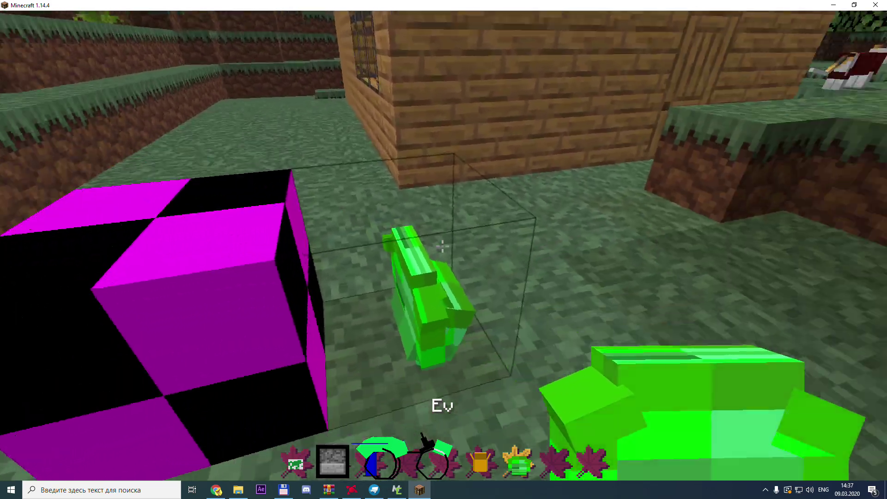
pyautogui.click(442, 246)
pyautogui.rightClick(443, 246)
pyautogui.click(443, 246)
pyautogui.click(442, 246)
pyautogui.click(443, 246)
# - Place the orange Rrh box on the grass, look into it from above and break it
pyautogui.scroll(1, 443, 246)
pyautogui.rightClick(442, 247)
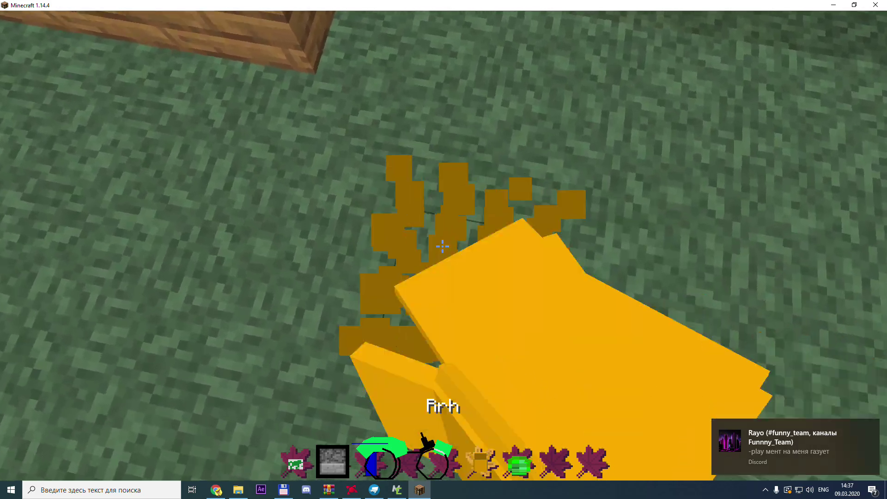
pyautogui.click(443, 246)
pyautogui.rightClick(442, 247)
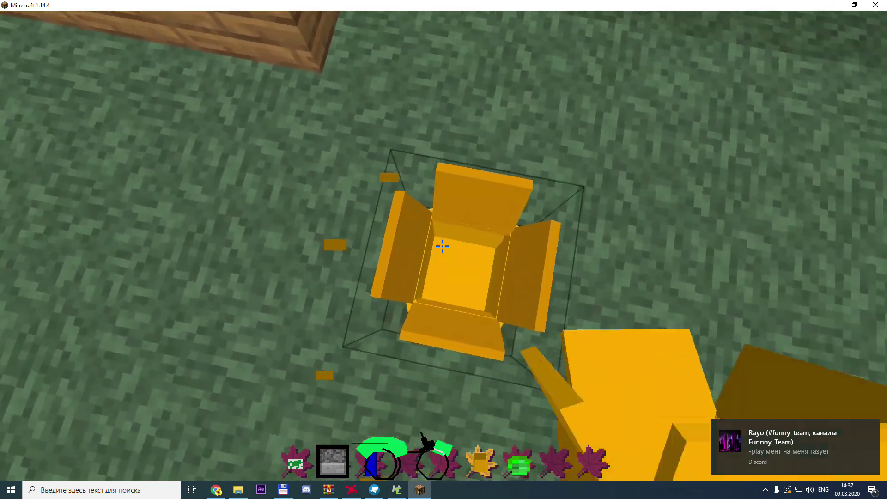
pyautogui.click(443, 246)
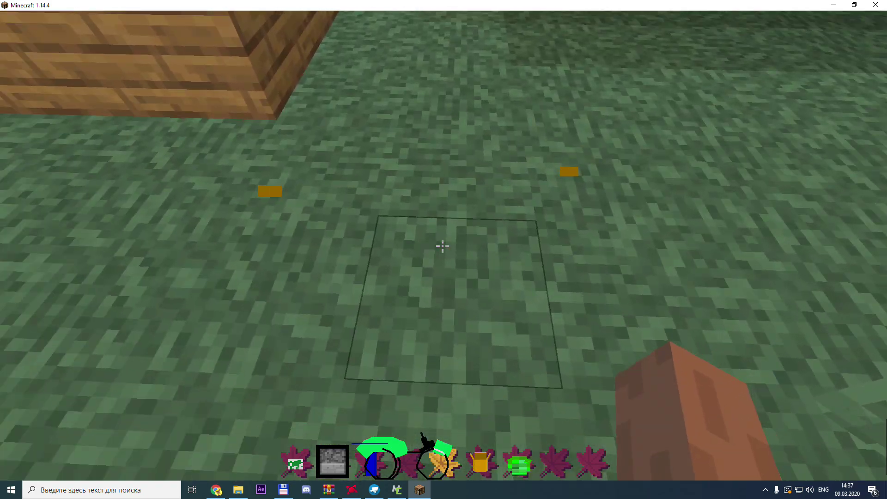
# - Place the Puts motorcycle block beside the house, inspect it from the side and above, and break it
pyautogui.scroll(1, 442, 246)
pyautogui.rightClick(443, 246)
pyautogui.scroll(-1, 443, 246)
pyautogui.press('e')
pyautogui.press('e')
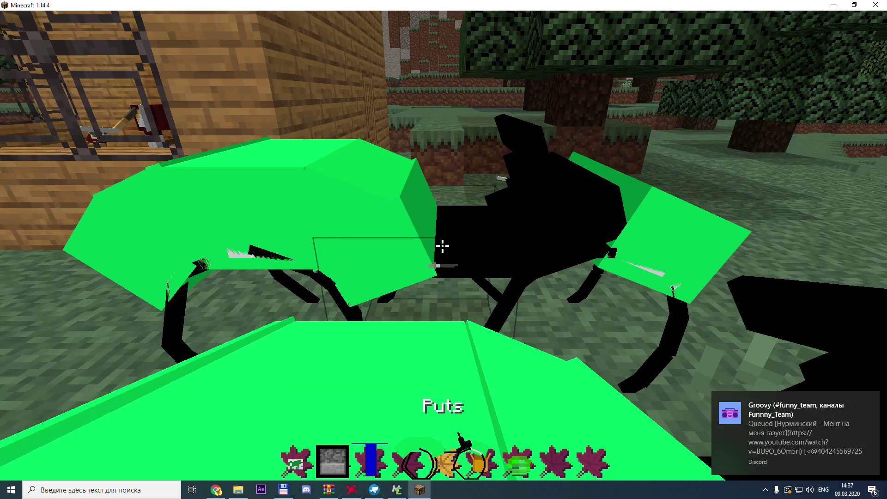
pyautogui.scroll(-2, 443, 246)
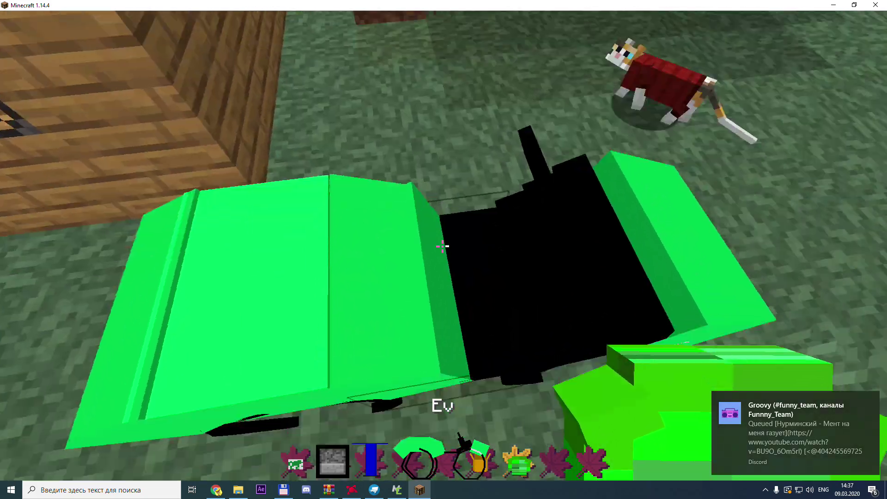
pyautogui.click(443, 246)
# - Place the blue Kr table block on the grass, walk around it to inspect the model and break it
pyautogui.scroll(4, 443, 246)
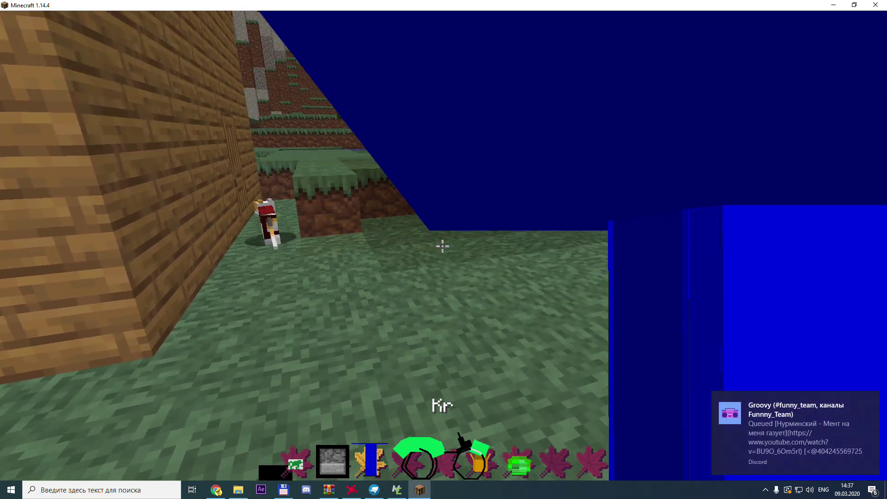
pyautogui.rightClick(443, 246)
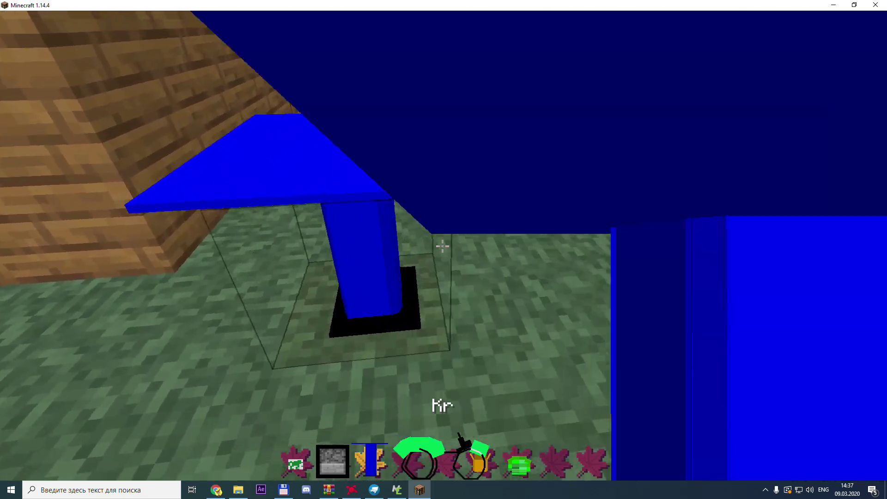
pyautogui.press('s')
pyautogui.press('w')
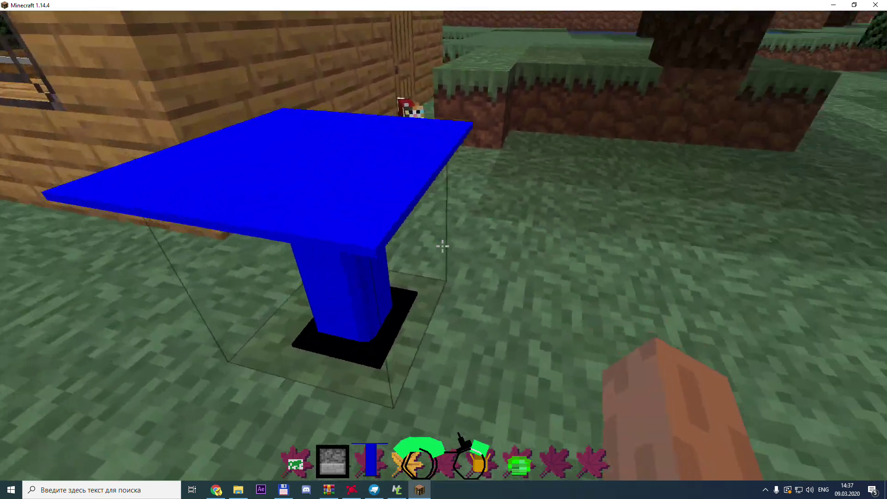
pyautogui.press('a')
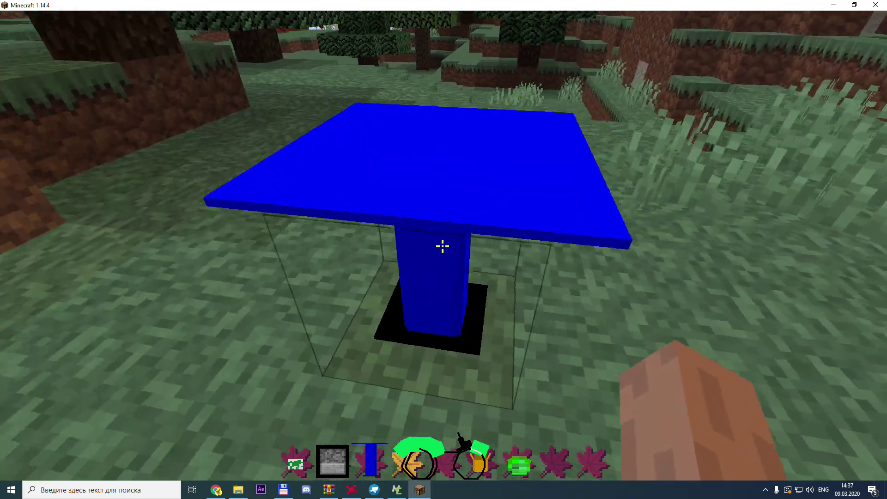
pyautogui.click(443, 246)
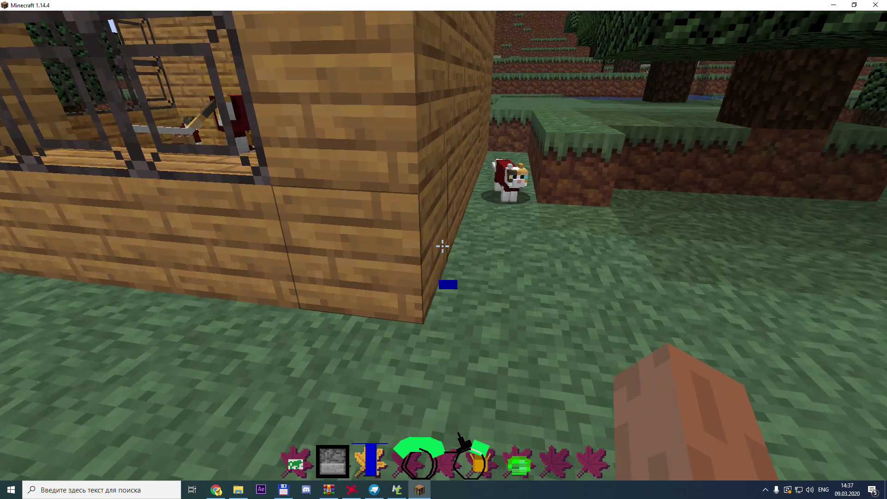
# - Place the Aoas furnace block, inspect its back, sides and front from around and above, and break it
pyautogui.scroll(1, 443, 246)
pyautogui.rightClick(443, 246)
pyautogui.press('a')
pyautogui.press('d')
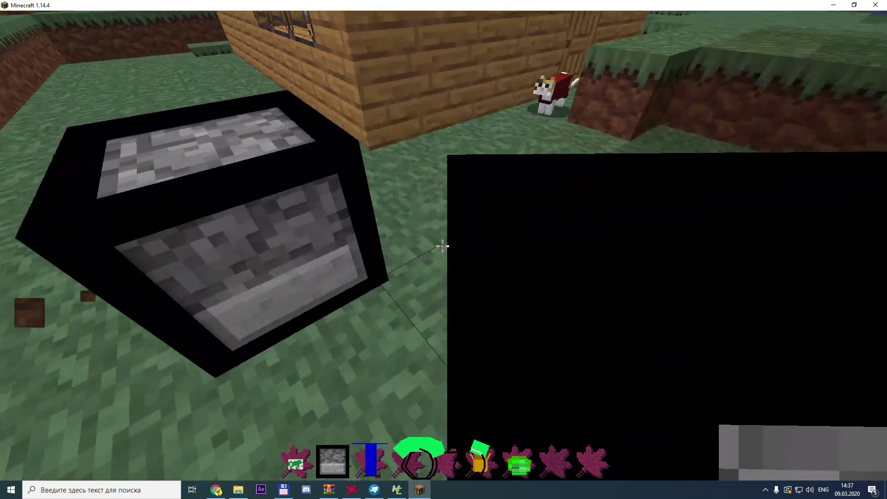
pyautogui.press('a')
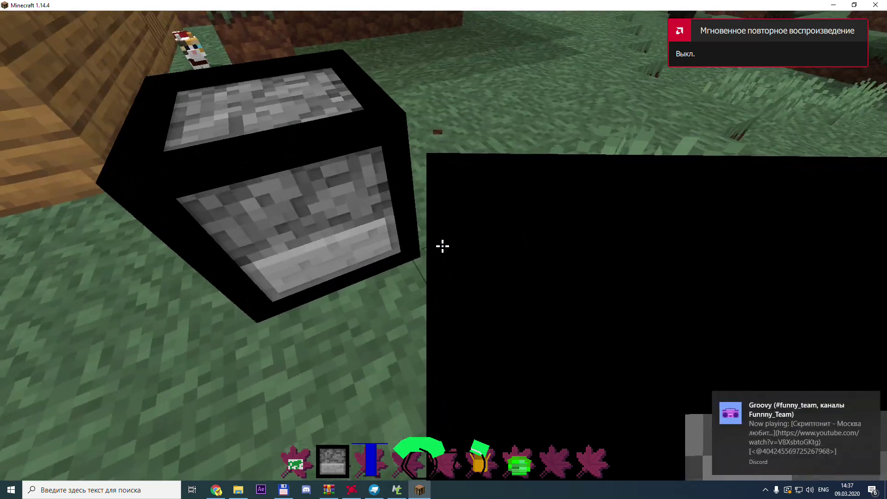
pyautogui.press('d')
pyautogui.scroll(-3, 443, 246)
pyautogui.scroll(2, 443, 247)
pyautogui.scroll(-1, 443, 246)
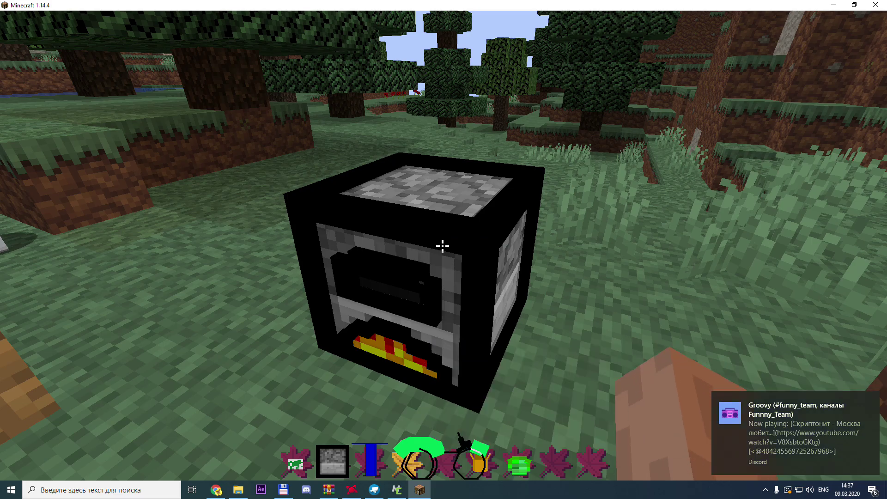
pyautogui.press('w')
pyautogui.press('space')
pyautogui.press('space')
pyautogui.press('s')
pyautogui.click(442, 247)
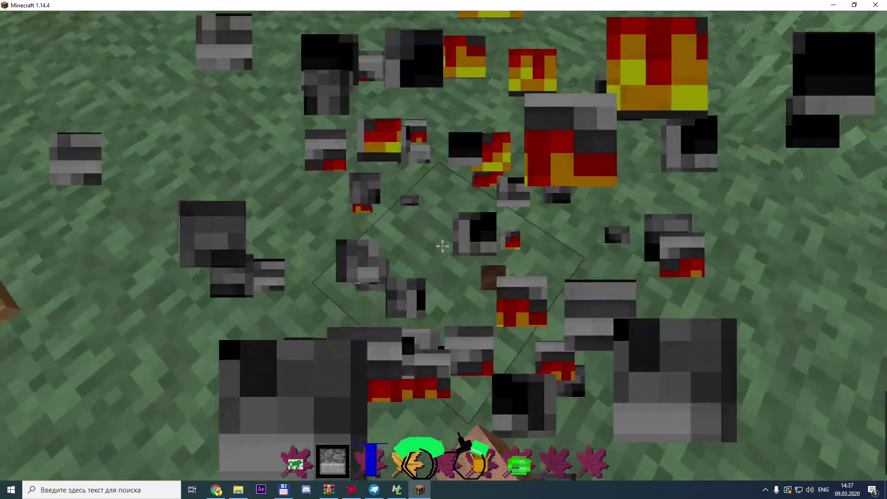
# - Place the new Ran block on the grass and inspect its green-and-white textured model
pyautogui.scroll(3, 443, 246)
pyautogui.rightClick(443, 246)
pyautogui.scroll(-3, 443, 247)
pyautogui.press('w')
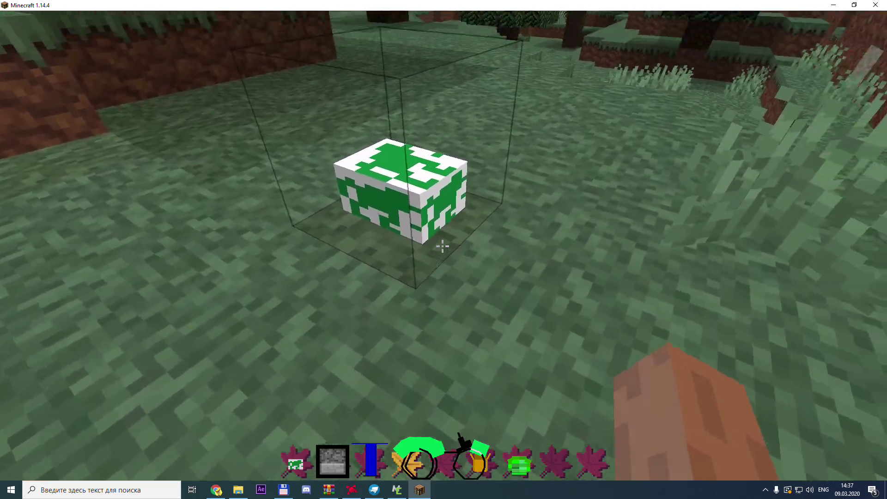
# - Inspect the Ran block from above, break it and place it again on the grass
pyautogui.press('a')
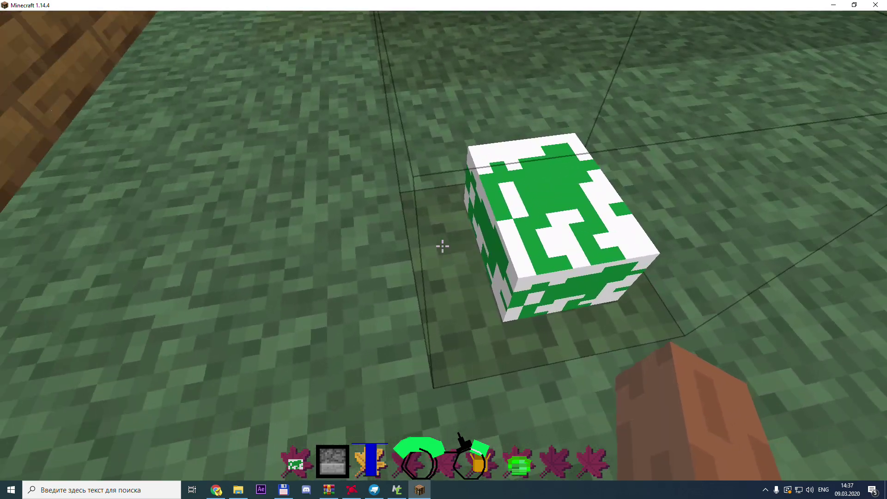
pyautogui.scroll(1, 443, 246)
pyautogui.click(443, 246)
pyautogui.rightClick(443, 246)
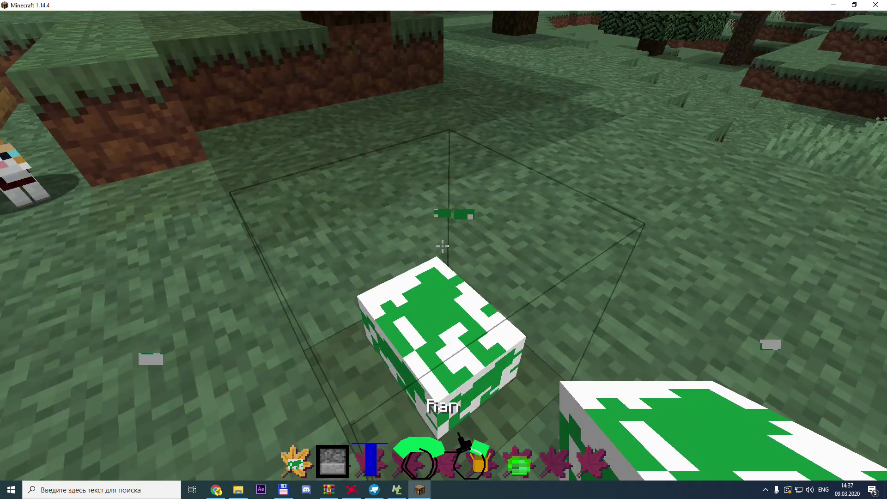
# - Add a TNT block and a lever from the redstone category to the last two hotbar slots
pyautogui.press('e')
pyautogui.press('e')
pyautogui.click(443, 247)
pyautogui.press('e')
pyautogui.click(430, 390)
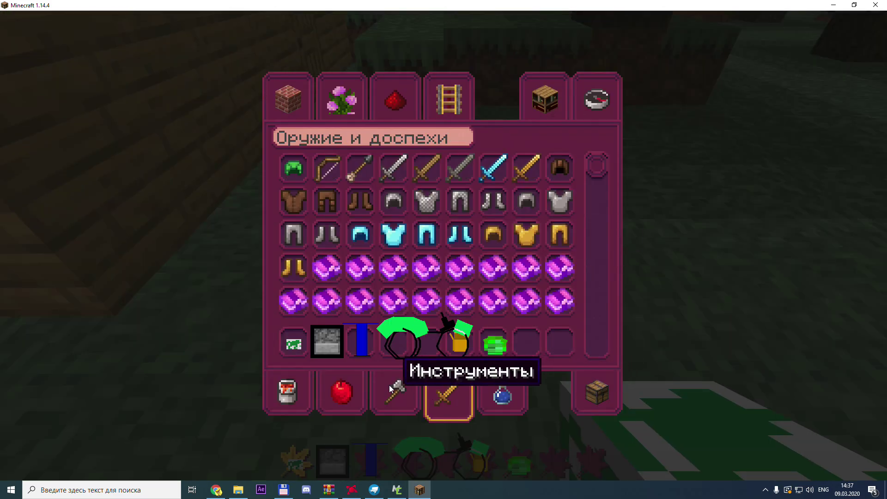
pyautogui.click(396, 390)
pyautogui.click(364, 88)
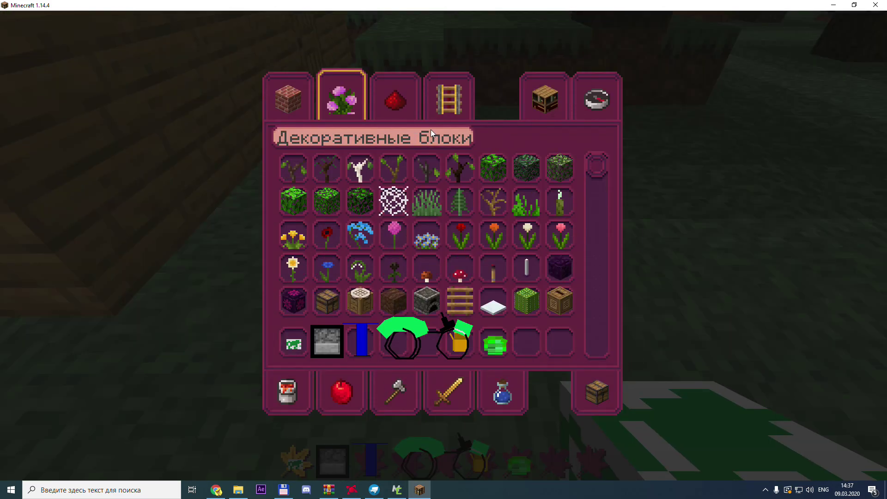
pyautogui.click(395, 100)
pyautogui.click(426, 167)
pyautogui.click(527, 342)
pyautogui.click(456, 166)
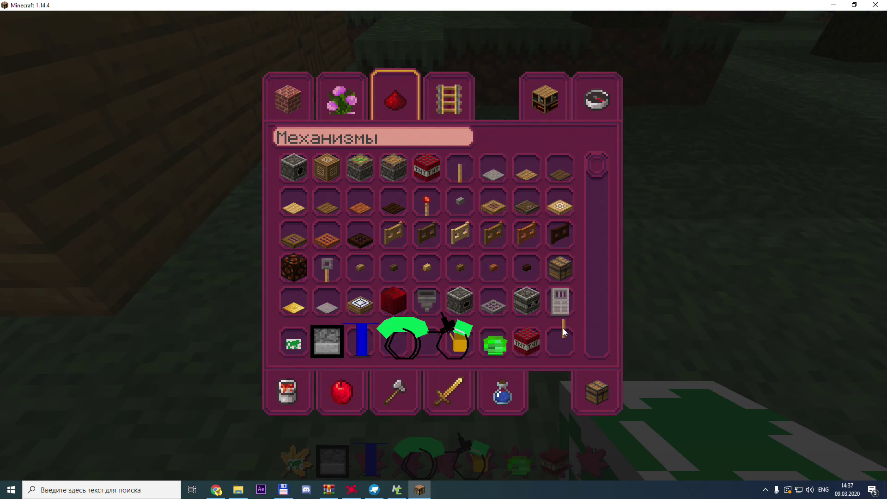
pyautogui.click(560, 342)
pyautogui.press('e')
# - Look around the hillside, the house entrance and the pond for the wandering cats
pyautogui.press('w')
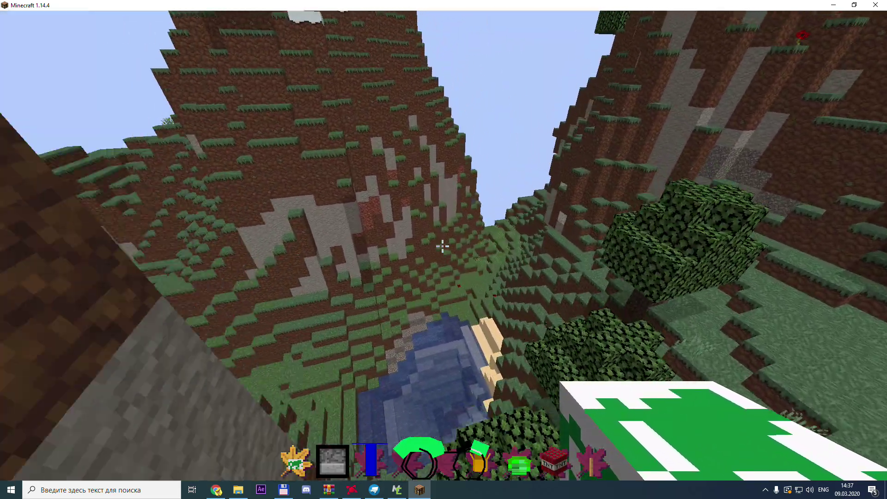
pyautogui.press('w')
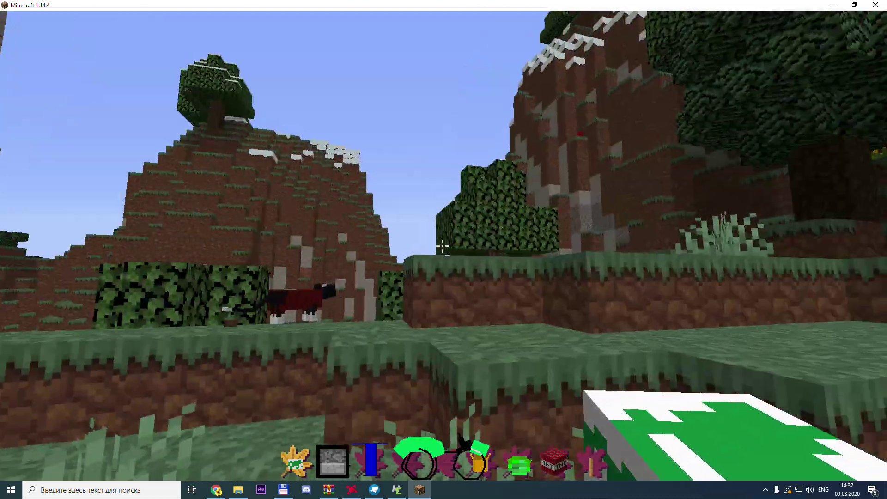
pyautogui.press('w')
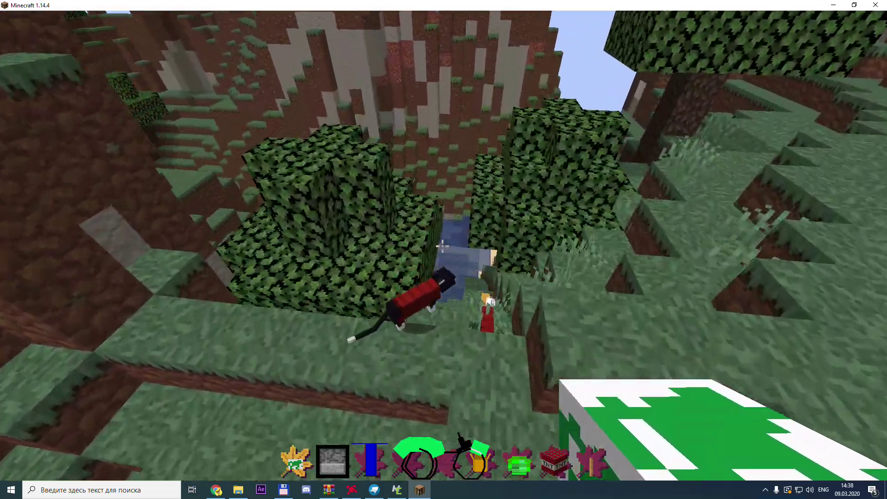
pyautogui.press('w')
pyautogui.press('w')
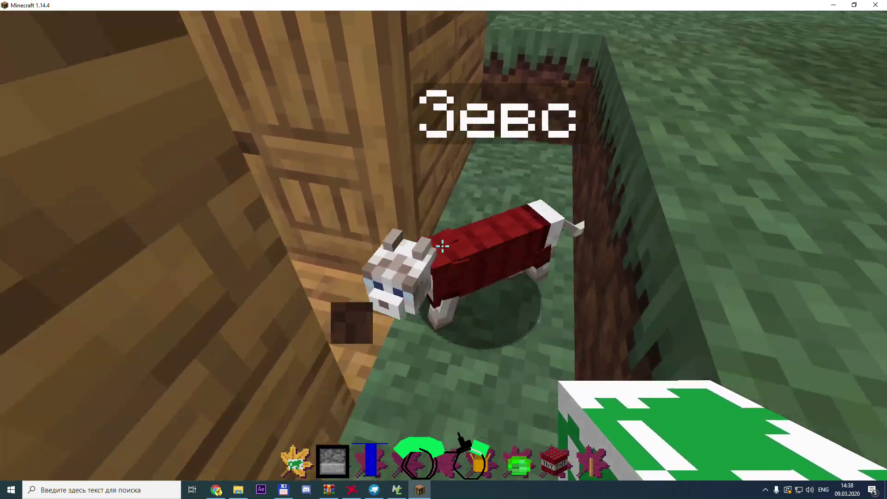
pyautogui.press('w')
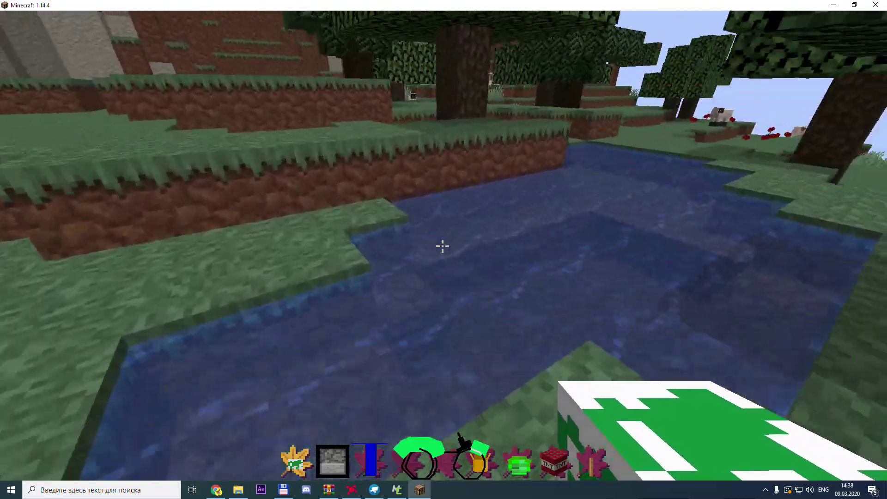
# - Select the Ev item and remove it from the hotbar to free its slot
pyautogui.scroll(-4, 443, 247)
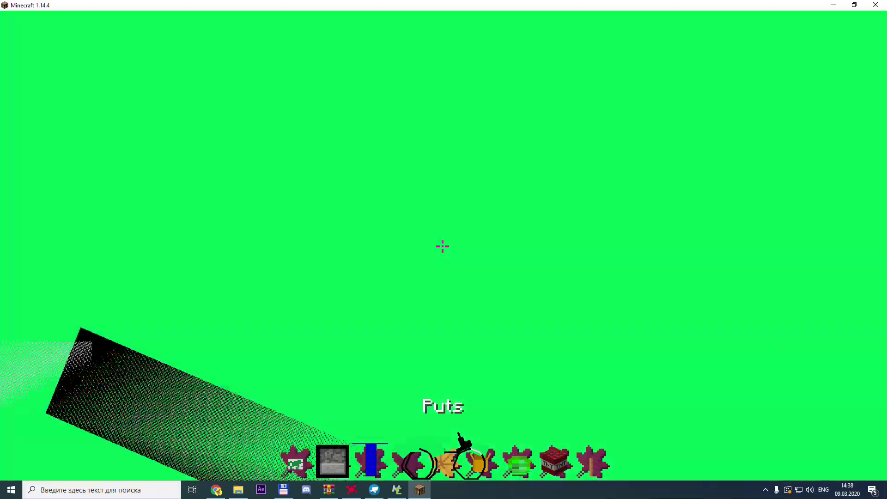
pyautogui.scroll(-2, 443, 246)
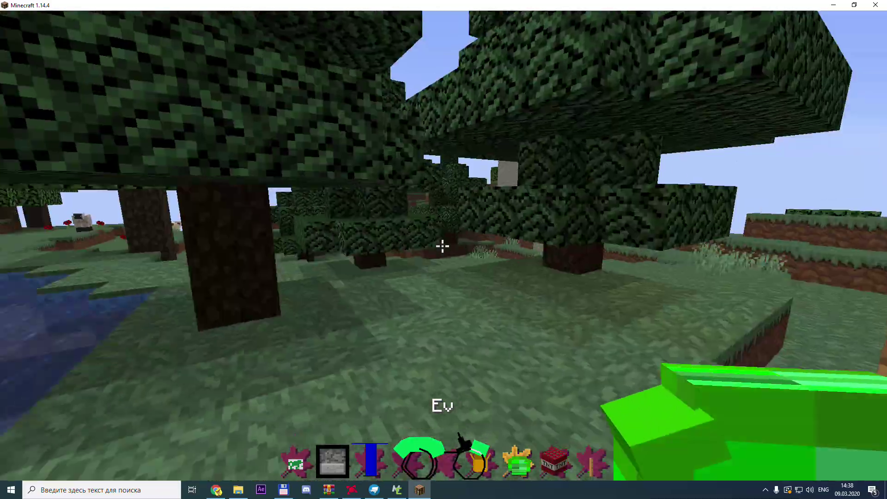
pyautogui.press('e')
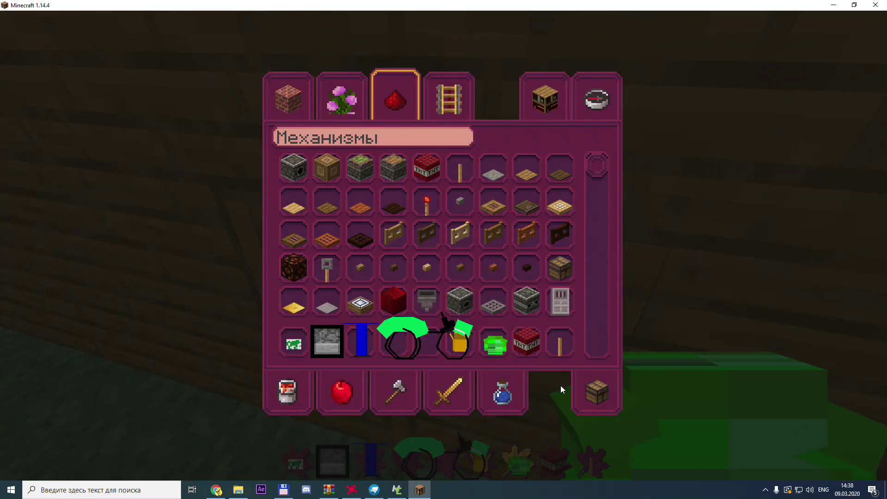
pyautogui.press('e')
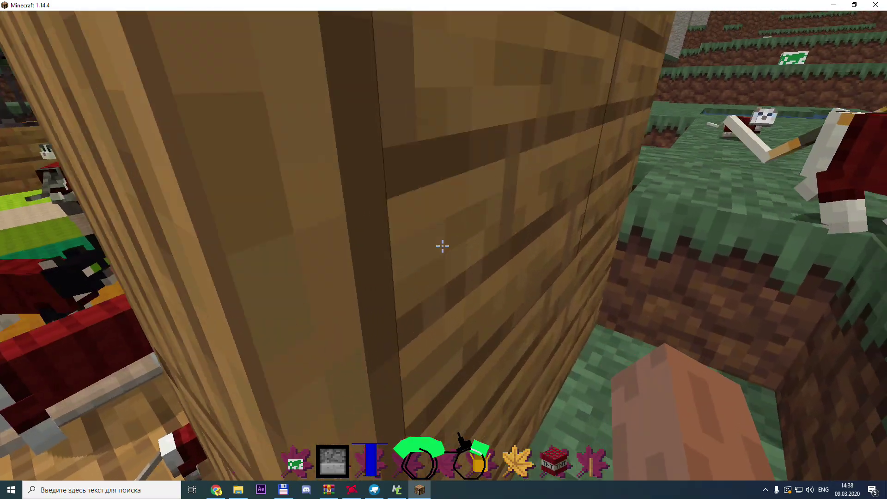
# - Go into the house among the cats and come back outside through the doorway
pyautogui.press('s')
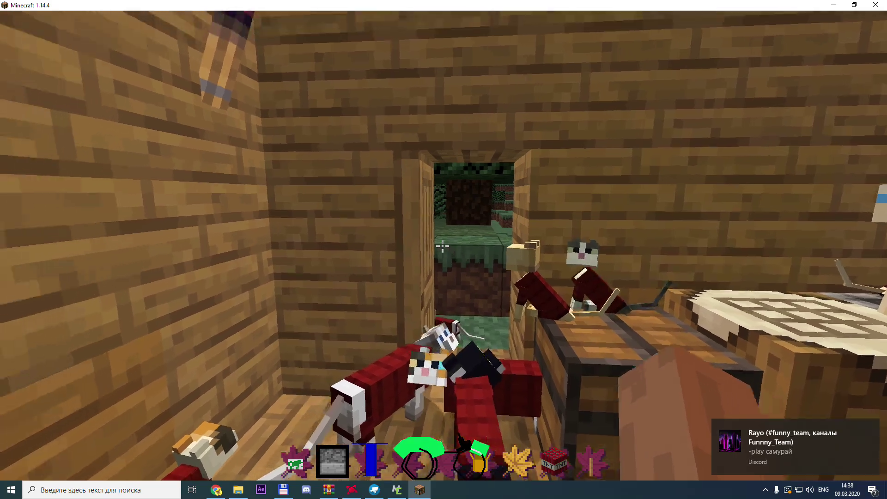
pyautogui.press('w')
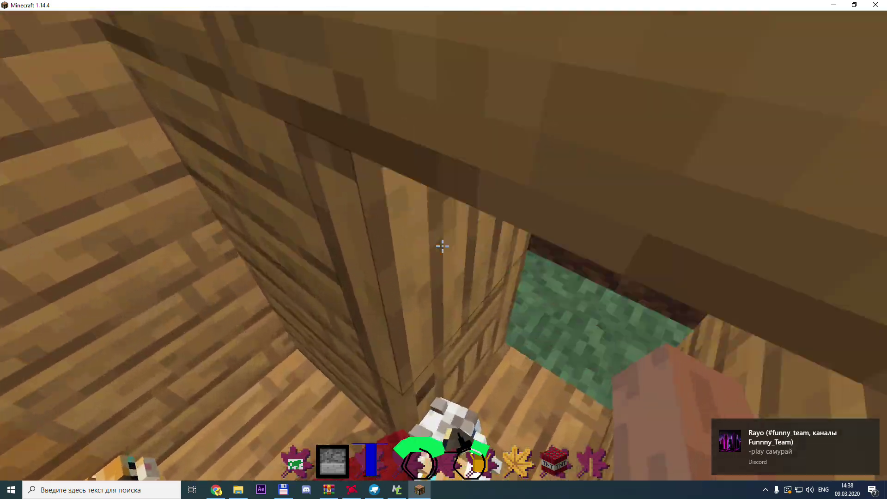
pyautogui.press('space')
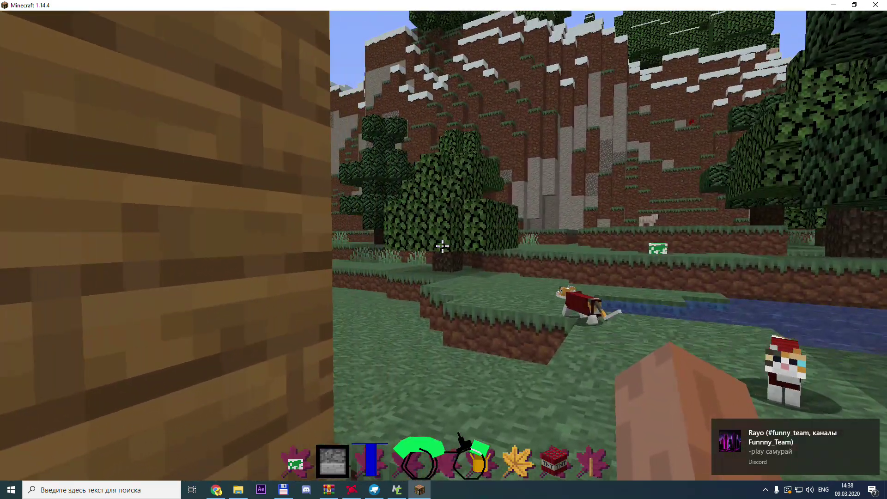
# - Place a TNT block directly beside the Ran block on the grass
pyautogui.press('8')
pyautogui.press('w')
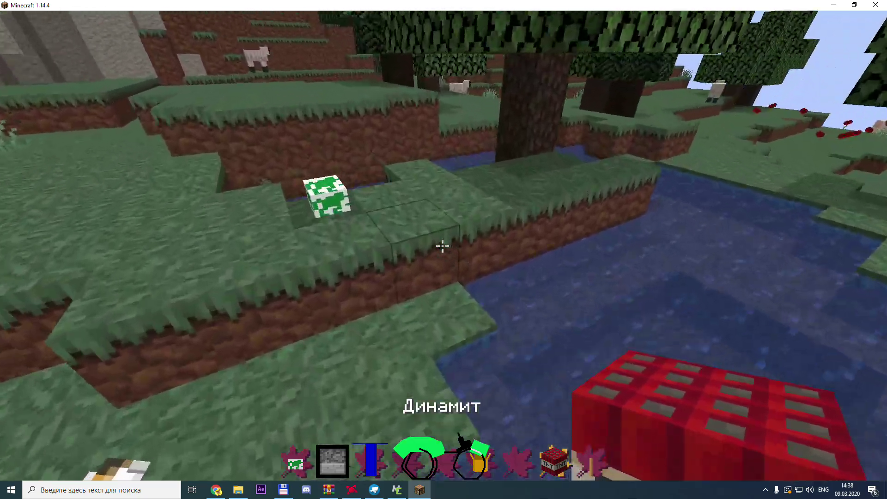
pyautogui.press('w')
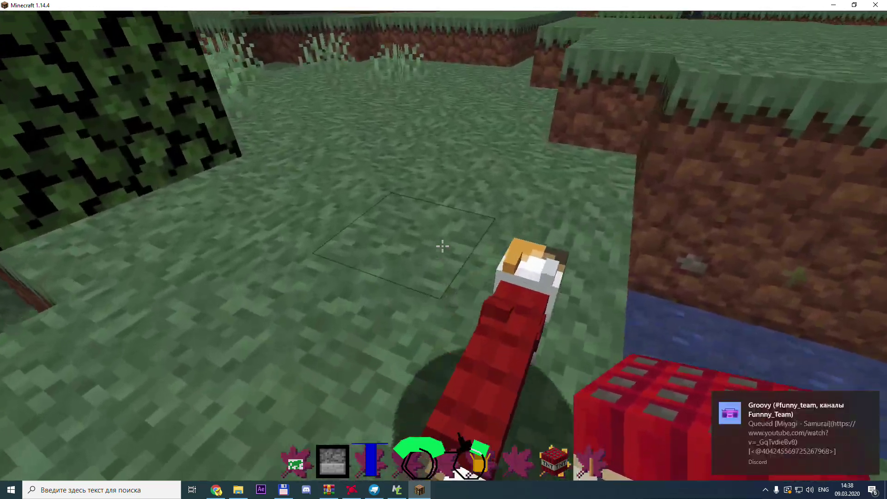
pyautogui.rightClick(442, 246)
# - Return to the house, go in and out among the cats, and close its wooden door
pyautogui.press('w')
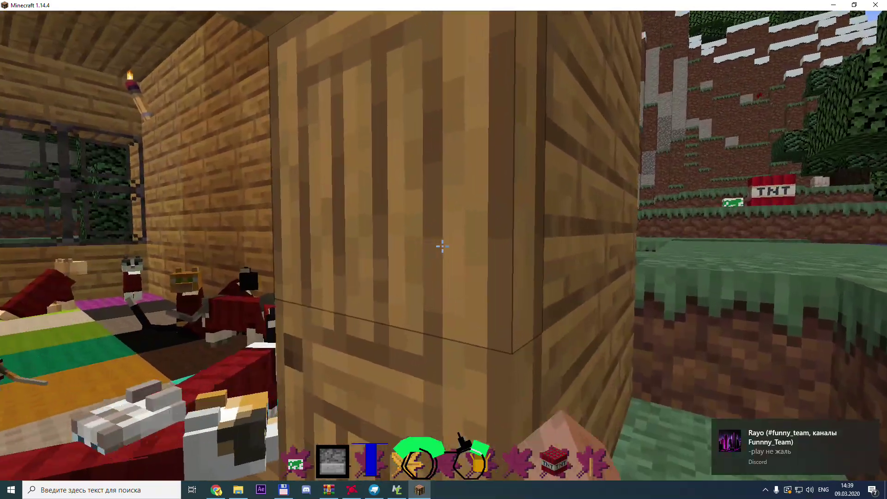
pyautogui.press('s')
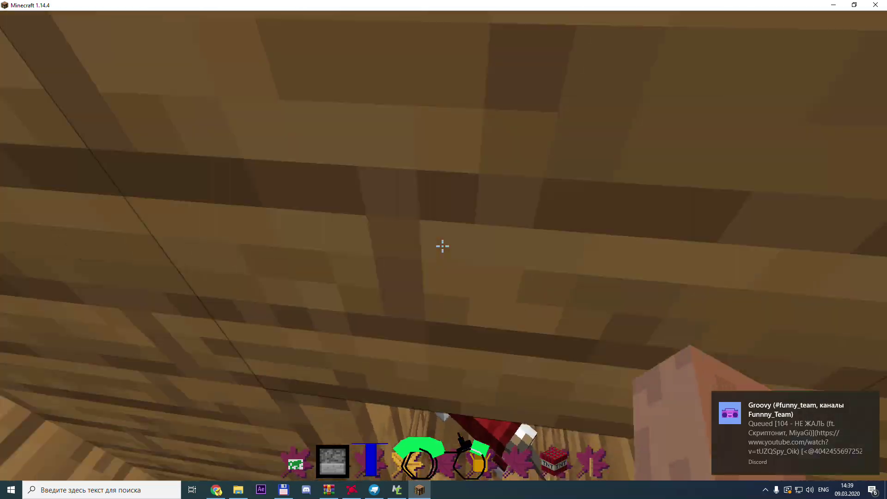
pyautogui.press('w')
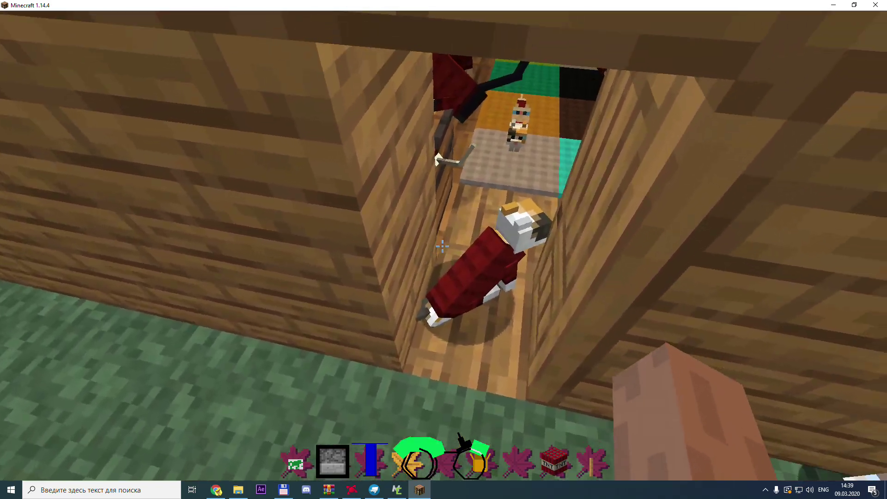
pyautogui.rightClick(443, 246)
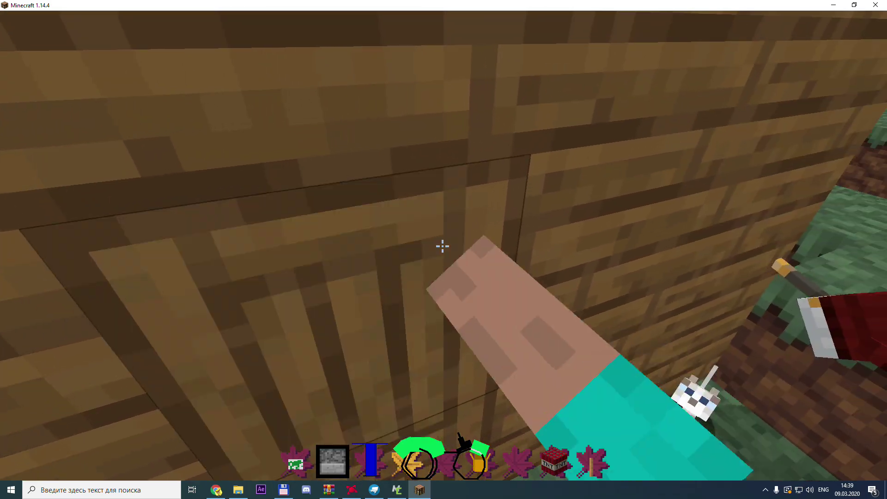
pyautogui.press('w')
# - Lead the cats standing at the TNT away to the grass beside the house
pyautogui.scroll(-5, 443, 246)
pyautogui.scroll(-1, 442, 246)
pyautogui.press('w')
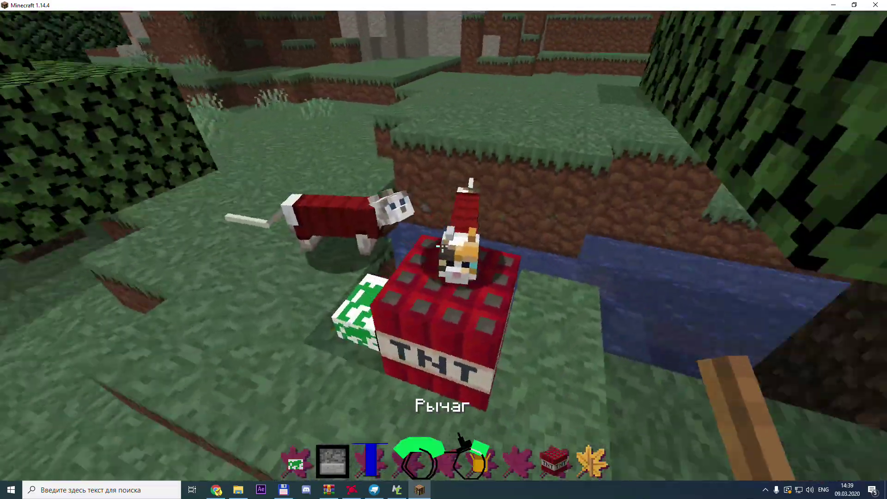
pyautogui.scroll(1, 443, 246)
pyautogui.press('w')
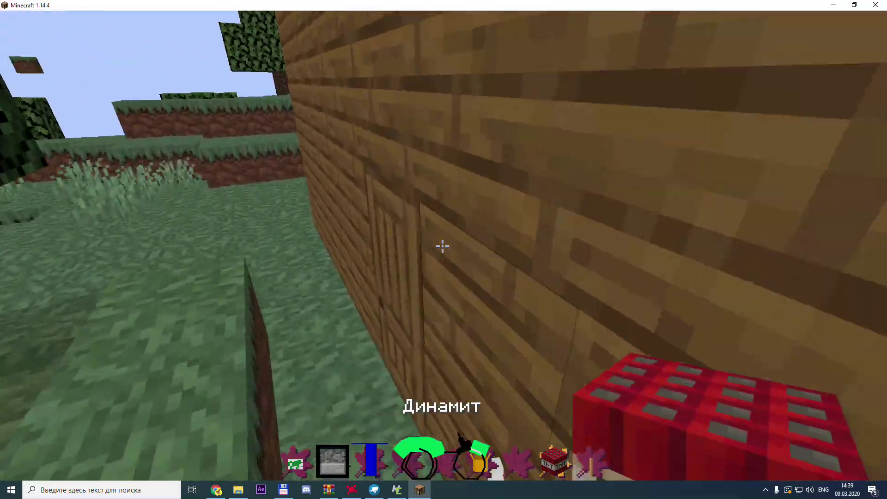
pyautogui.scroll(2, 442, 247)
pyautogui.scroll(1, 443, 249)
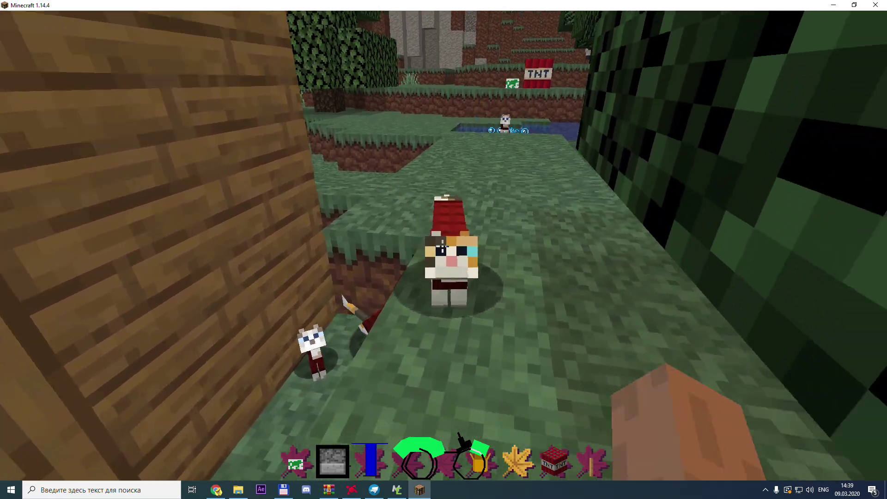
pyautogui.press('w')
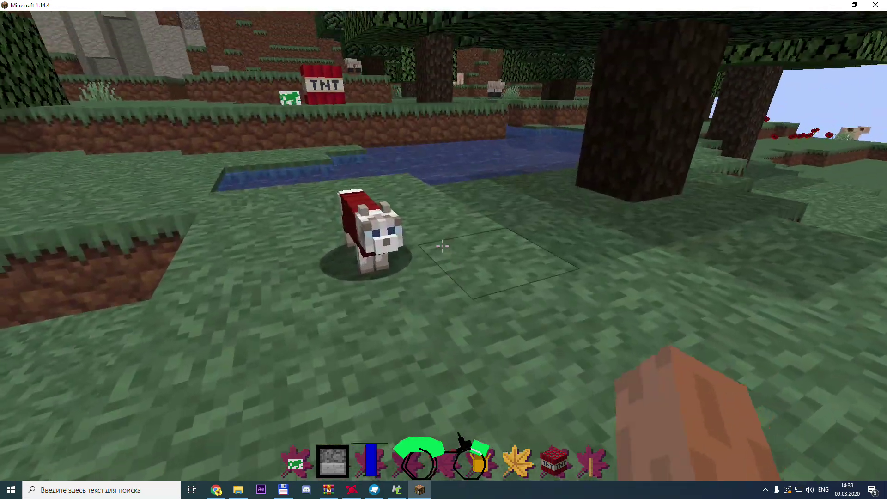
# - Place a lever on the grass beside the TNT, pull it to ignite the charge and back away
pyautogui.moveTo(443, 246)
pyautogui.press('w')
pyautogui.scroll(-2, 443, 246)
pyautogui.scroll(-1, 443, 247)
pyautogui.scroll(1, 443, 246)
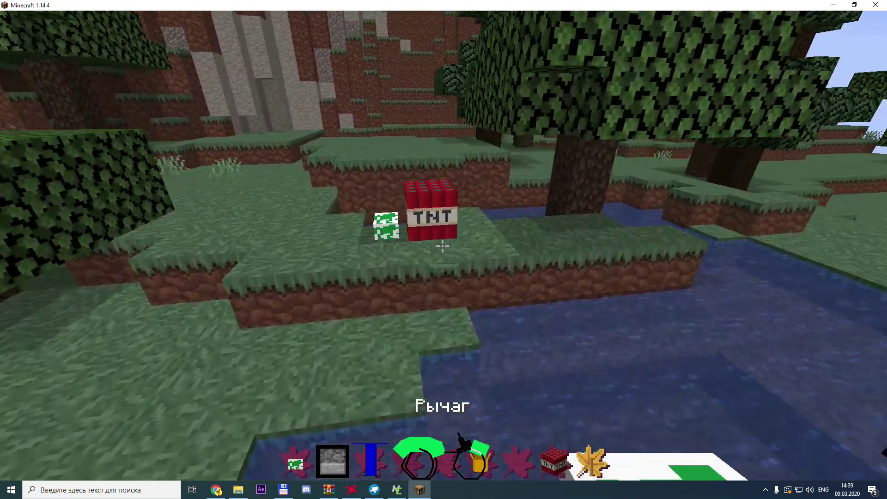
pyautogui.rightClick(443, 247)
pyautogui.press('s')
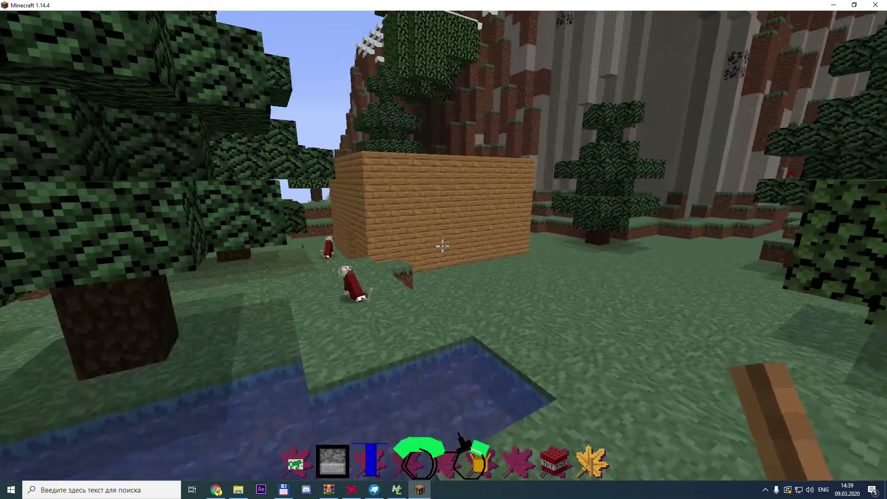
pyautogui.rightClick(442, 246)
pyautogui.press('w')
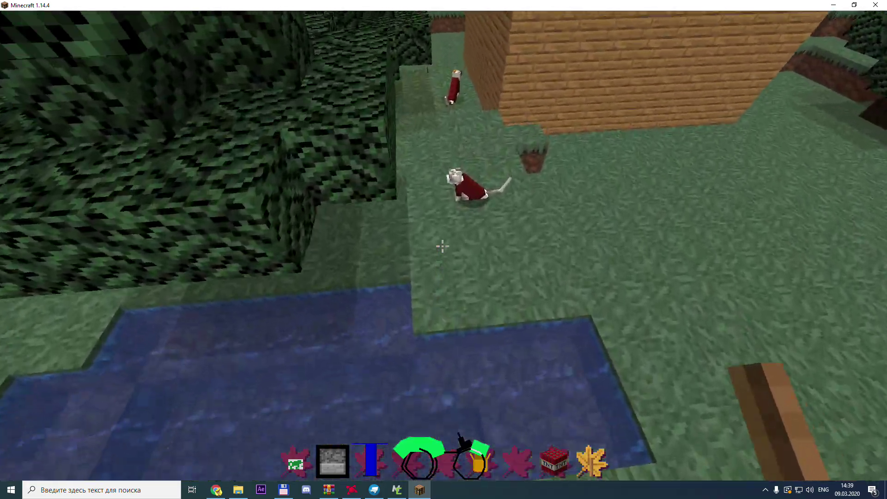
# - Copy a nearby grass block into the empty hotbar slot and break the block in front
pyautogui.scroll(4, 442, 247)
pyautogui.scroll(-1, 442, 246)
pyautogui.middleClick(443, 247)
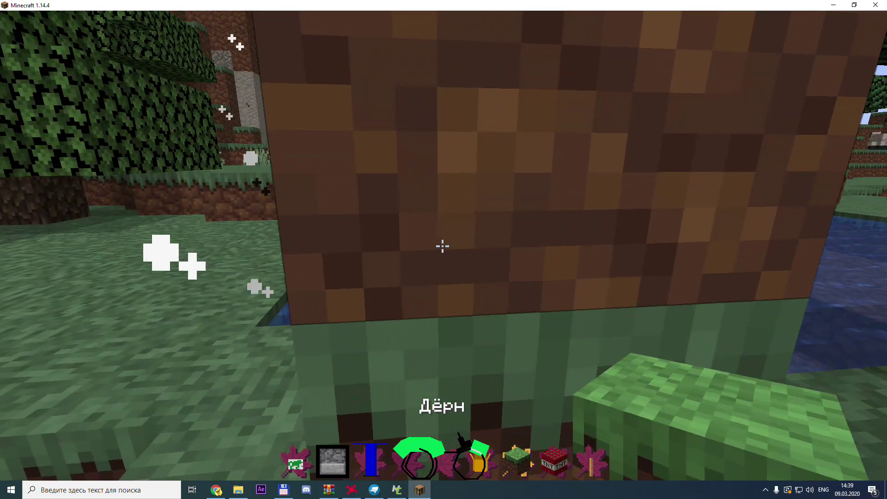
pyautogui.click(443, 247)
pyautogui.click(443, 246)
# - Inspect the water-filled blast crater and walk back to the cats beside the house
pyautogui.moveTo(443, 246)
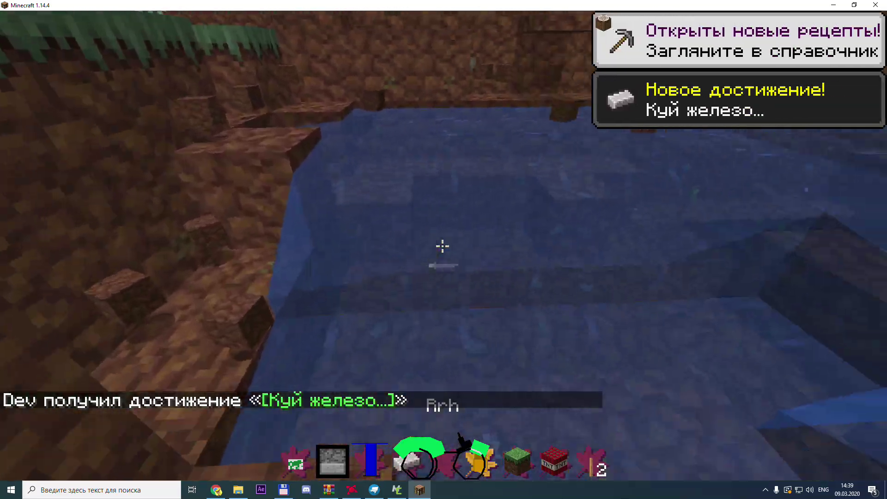
pyautogui.scroll(2, 443, 246)
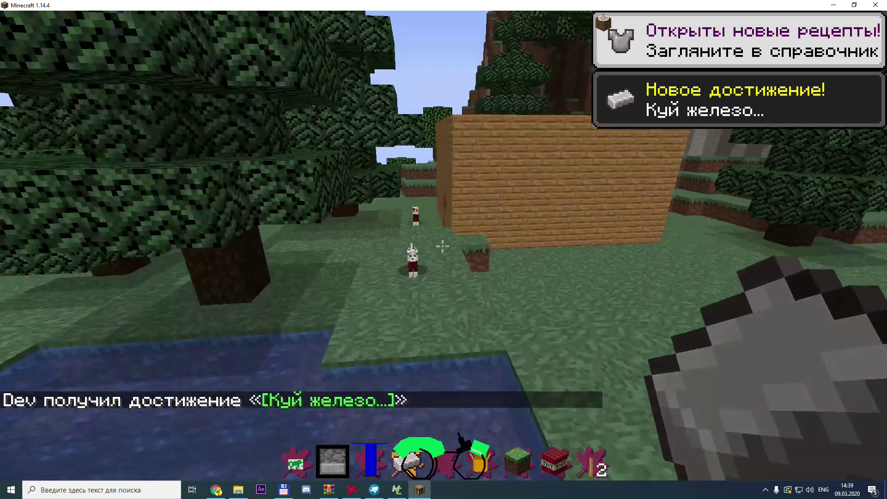
pyautogui.press('w')
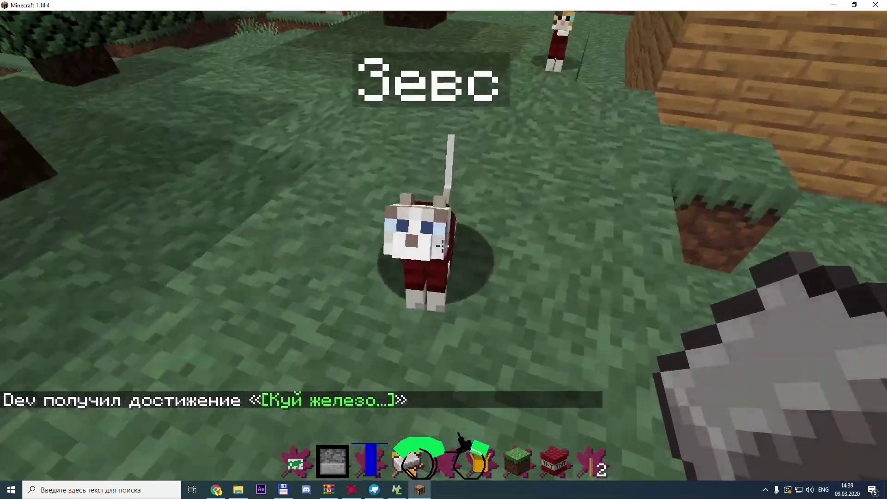
pyautogui.press('w')
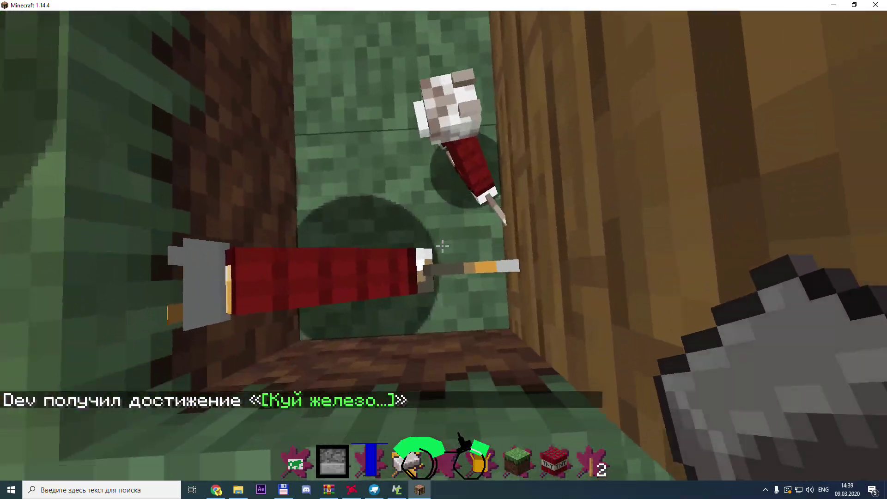
# - Interact with the kitten in the trench beside the house and return indoors to the far end of the carpet
pyautogui.press('w')
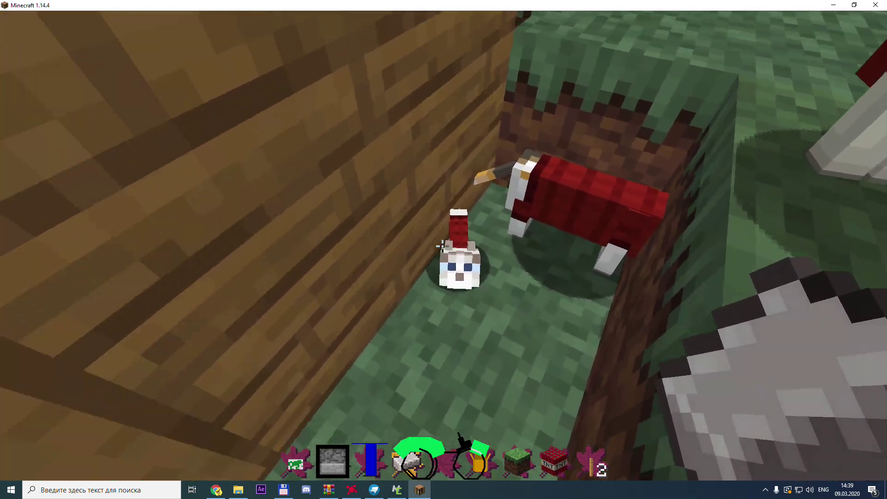
pyautogui.rightClick(442, 246)
pyautogui.press('w')
pyautogui.press('s')
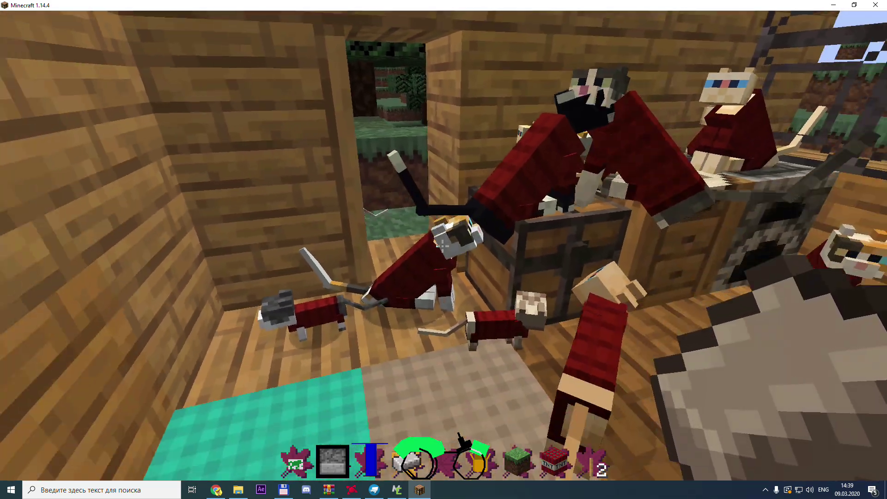
pyautogui.moveTo(443, 247)
pyautogui.press('s')
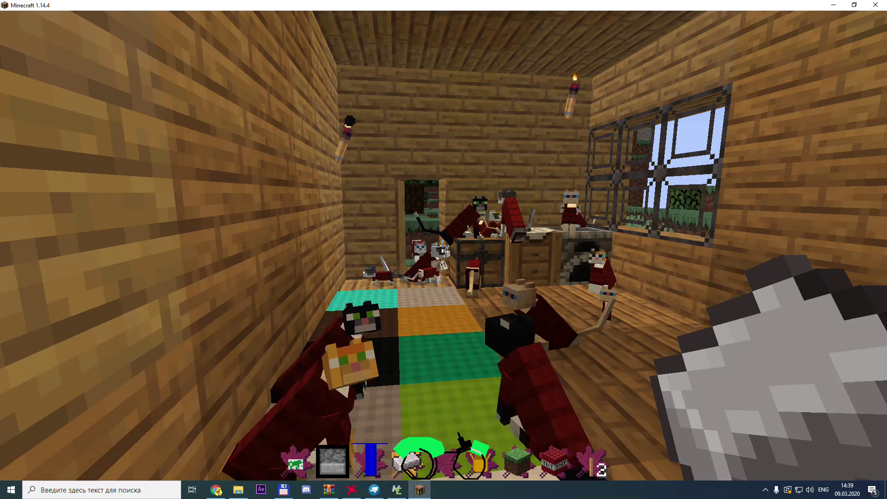
# - Clear all items from the inventory and hotbar
pyautogui.press('e')
pyautogui.press('e')
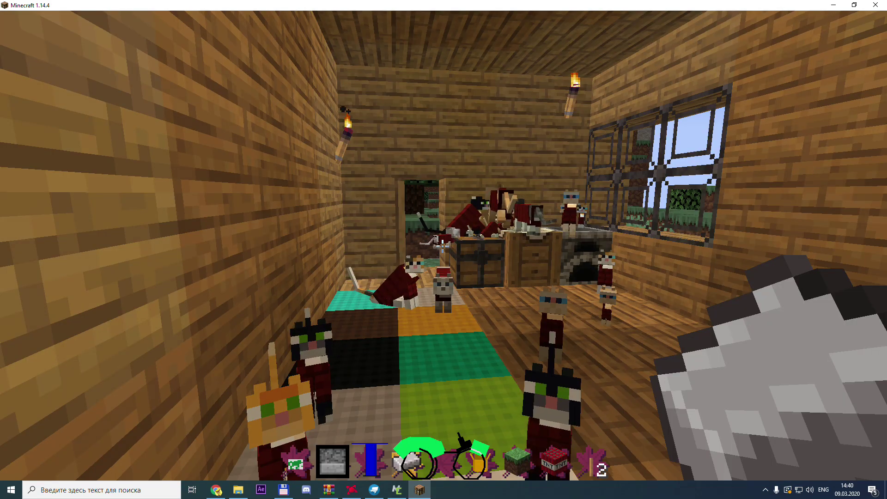
pyautogui.press('e')
pyautogui.keyDown('shift'); pyautogui.click(596, 340); pyautogui.keyUp('shift')
pyautogui.press('e')
# - Go out to the cats beside the house and take a lead from the creative tools
pyautogui.press('space')
pyautogui.press('space')
pyautogui.press('w')
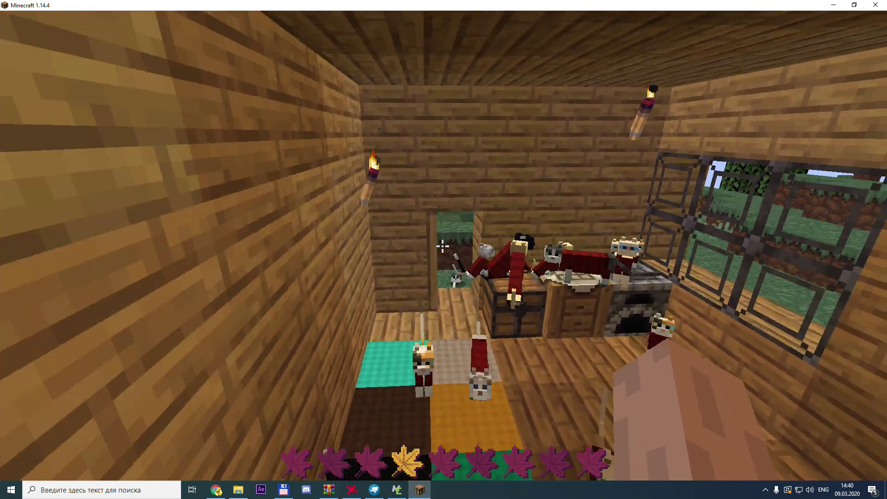
pyautogui.press('w')
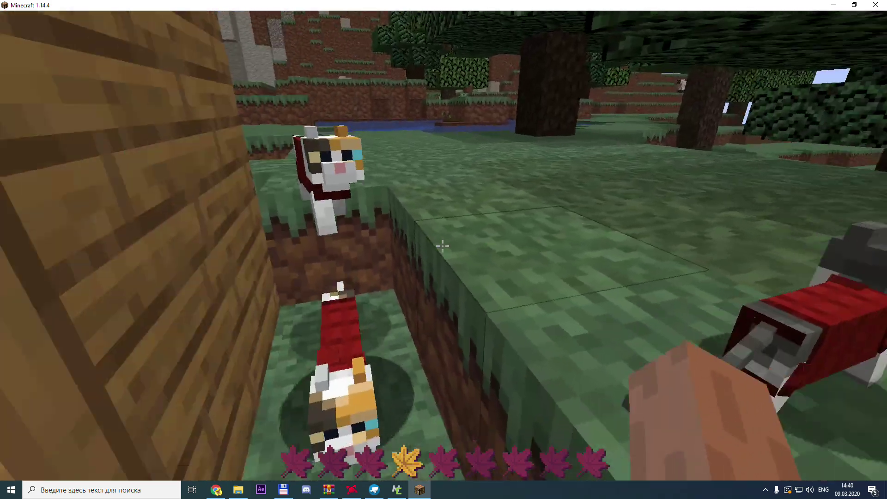
pyautogui.press('e')
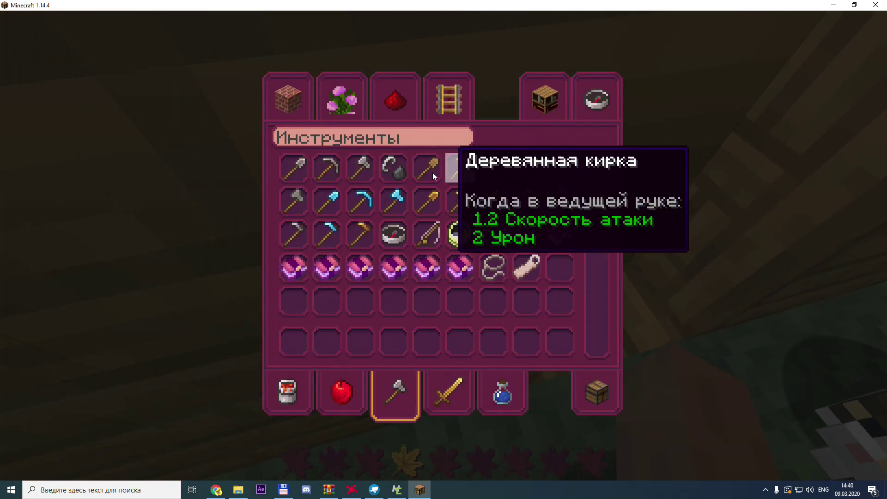
pyautogui.press('e')
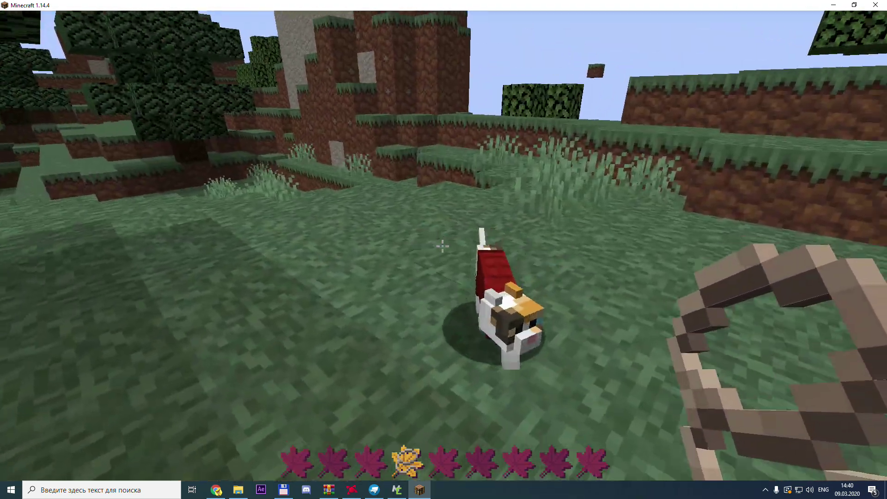
# - Attach the lead to the calico cat on the grass, bring it into the house and release it
pyautogui.rightClick(443, 247)
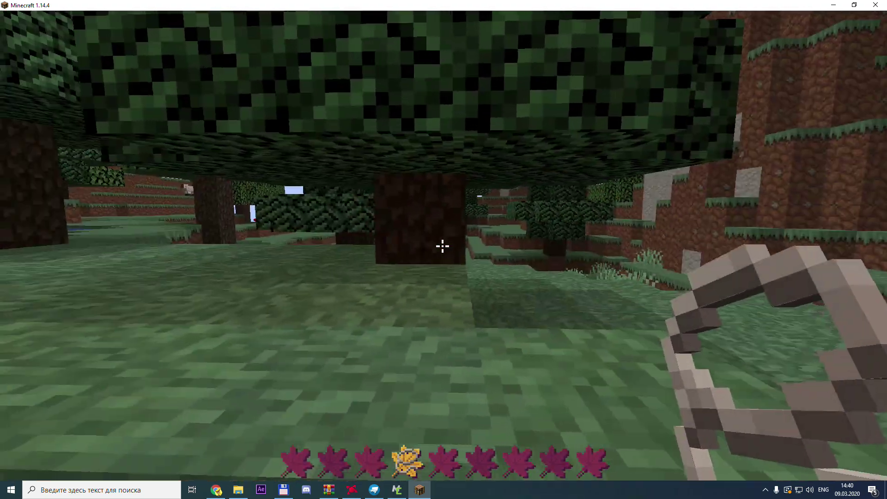
pyautogui.press('w')
pyautogui.press('s')
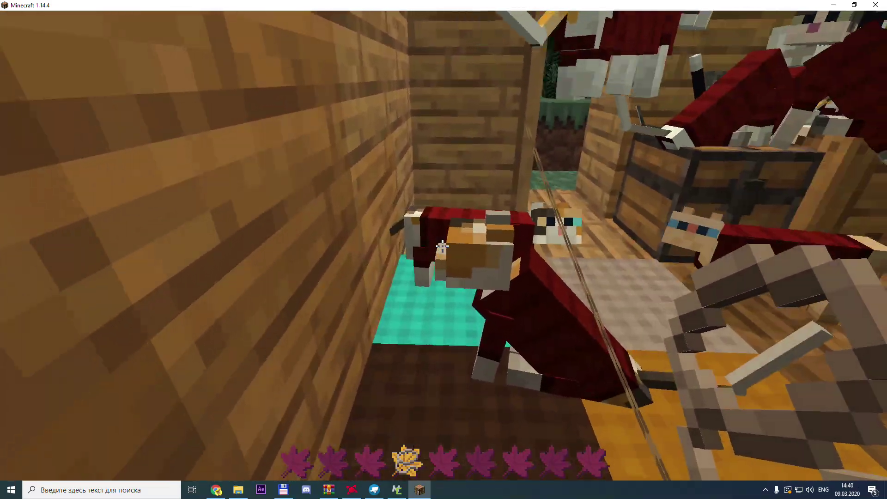
pyautogui.rightClick(442, 247)
pyautogui.scroll(-1, 443, 246)
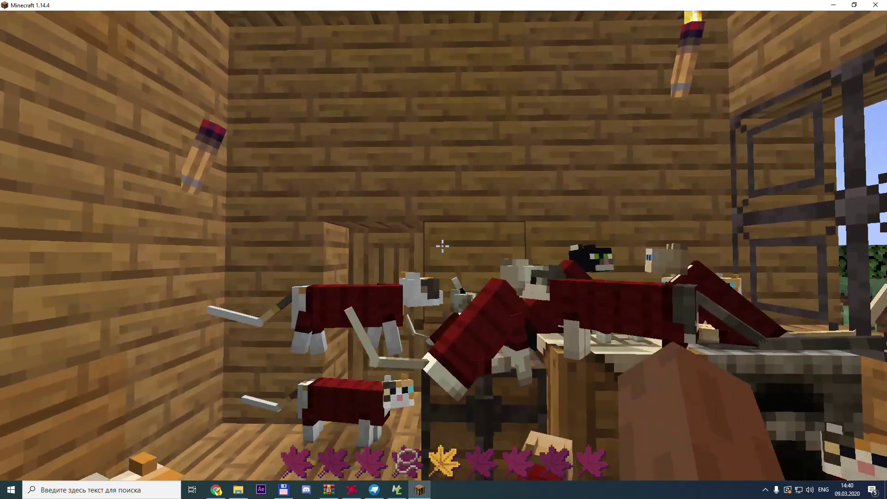
# - Back away across the carpet and remove the lead from the hotbar
pyautogui.press('s')
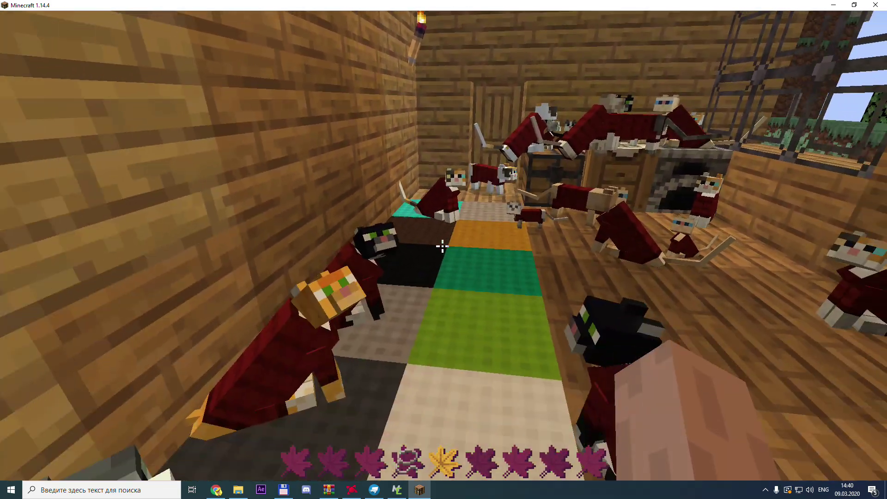
pyautogui.press('e')
pyautogui.press('e')
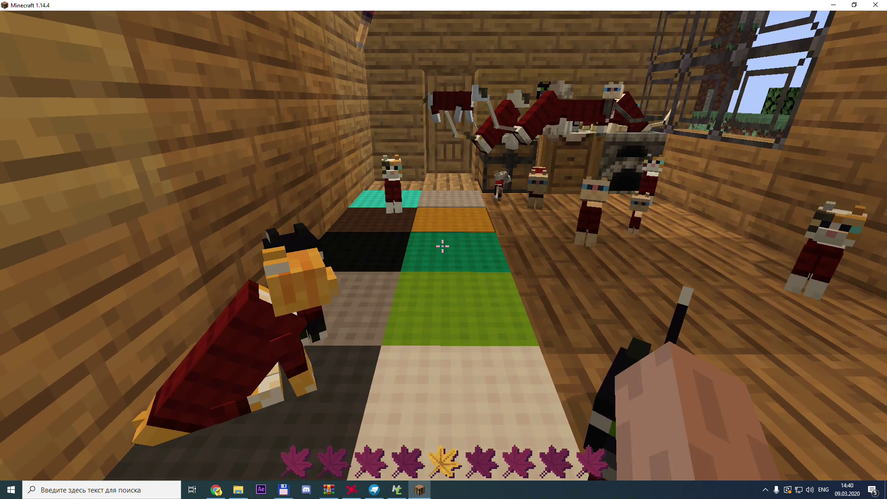
# - Leave the world for the title screen and quit Minecraft to return to the MCreator workspace
pyautogui.press('Escape')
pyautogui.click(584, 329)
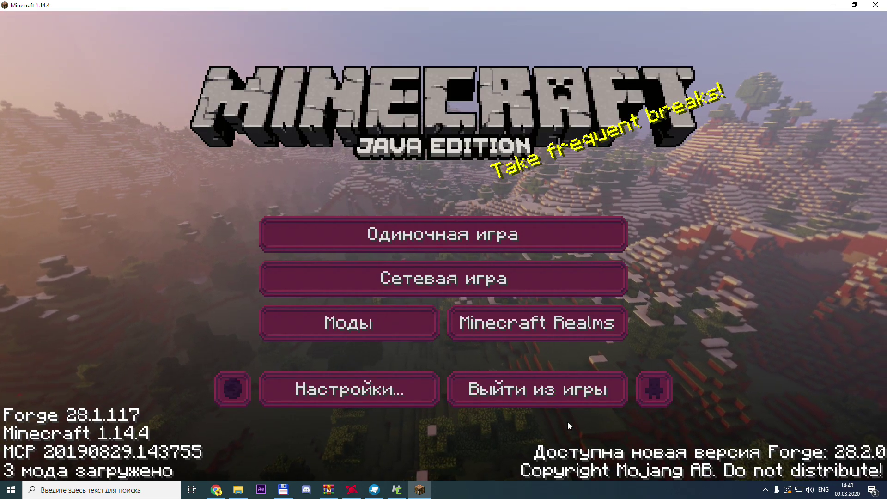
pyautogui.click(564, 386)
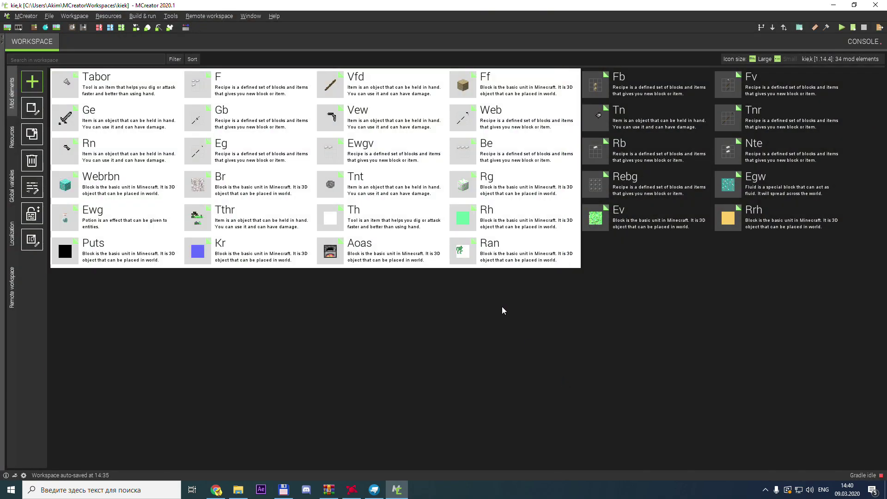